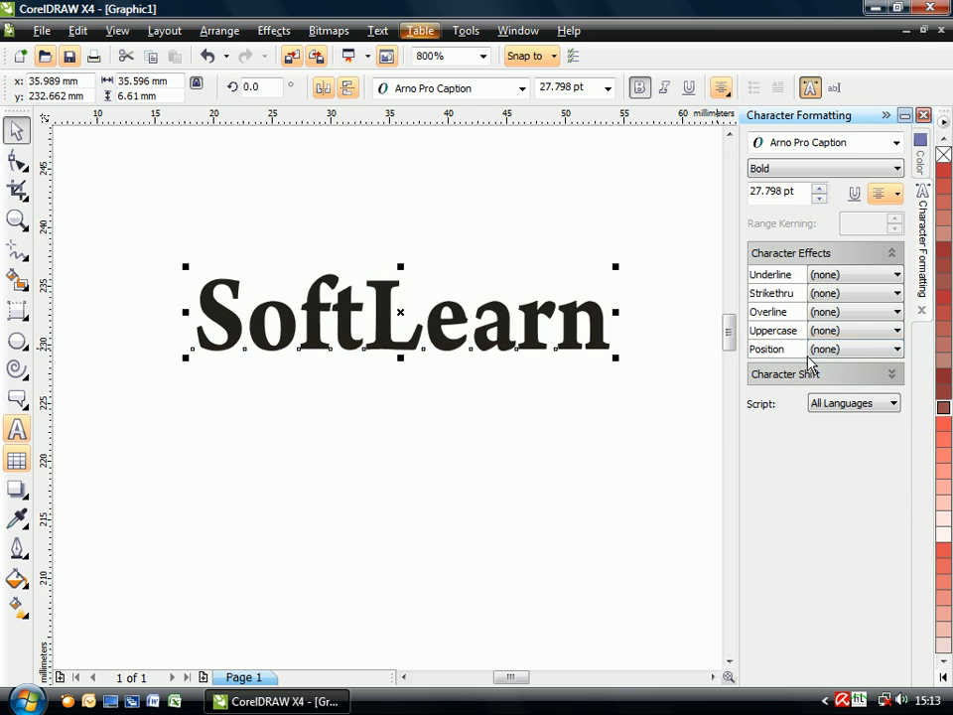
- Collapse the Character Effects settings, expand Character Shift, and select all the letters of the SoftLearn text for editing
{"action": "left_click", "coordinate": [892, 253]}
{"action": "left_click", "coordinate": [891, 279]}
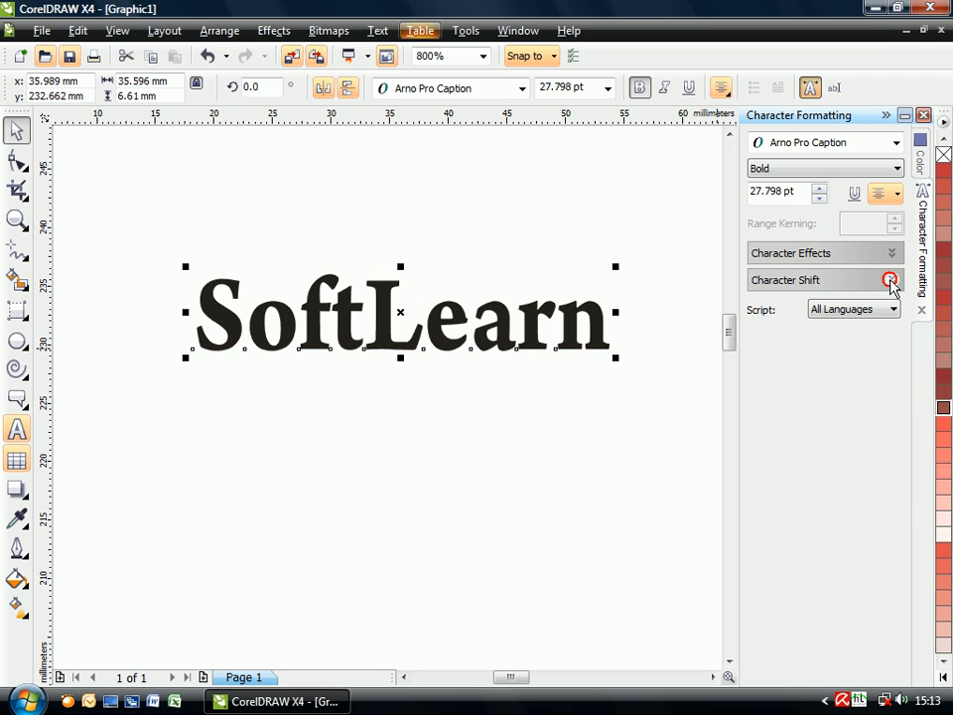
{"action": "left_click", "coordinate": [376, 348]}
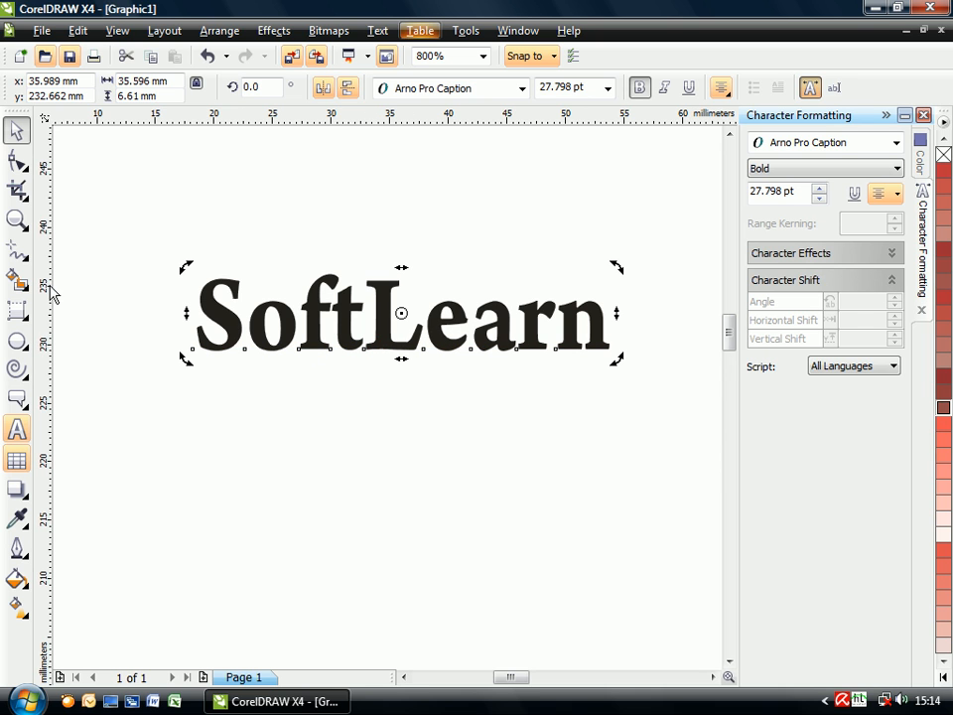
{"action": "double_click", "coordinate": [287, 337]}
{"action": "left_click_drag", "start_coordinate": [204, 330], "coordinate": [617, 326]}
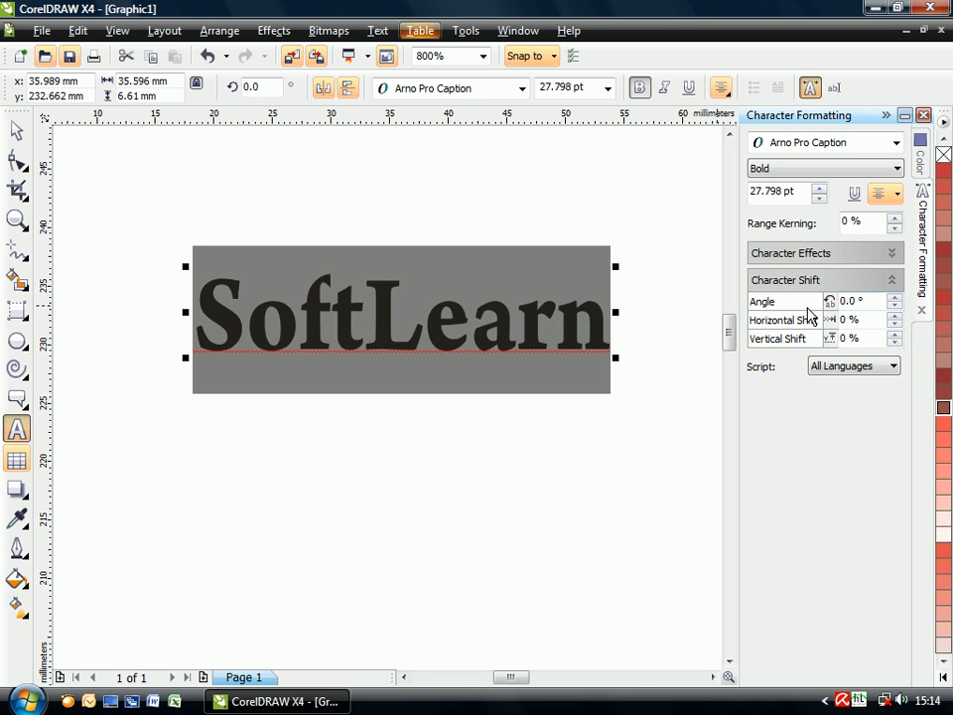
- Rotate the selected SoftLearn letters individually to a character angle of 40°
{"action": "left_click", "coordinate": [895, 298]}
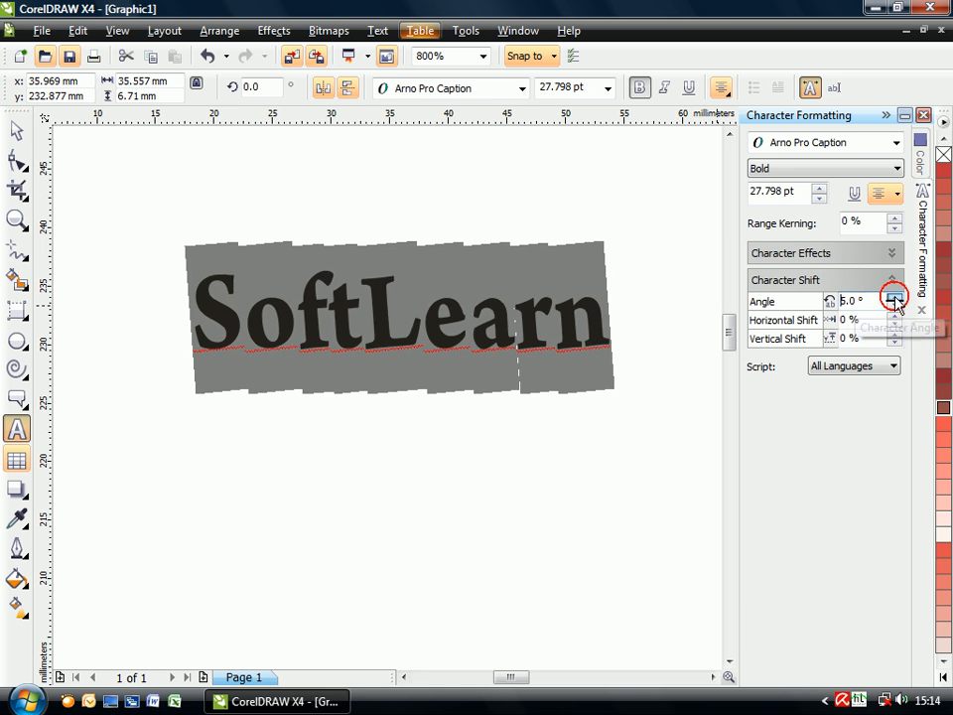
{"action": "left_click", "coordinate": [895, 298]}
{"action": "left_click", "coordinate": [895, 298]}
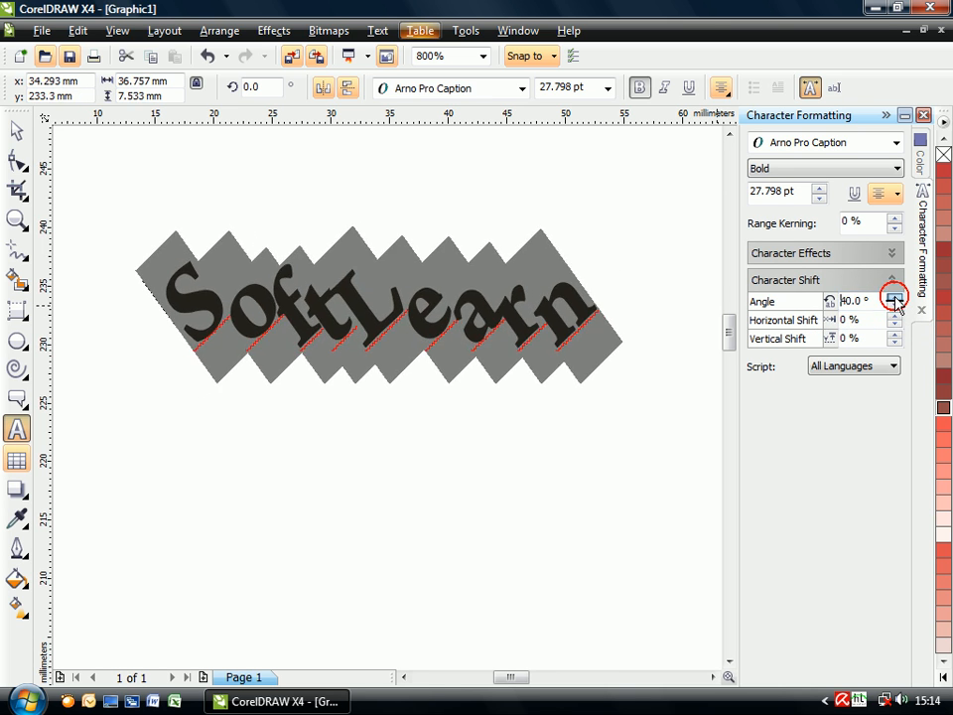
- Rotate the SoftLearn letters the opposite way to a character angle of -40°
{"action": "left_click", "coordinate": [896, 310]}
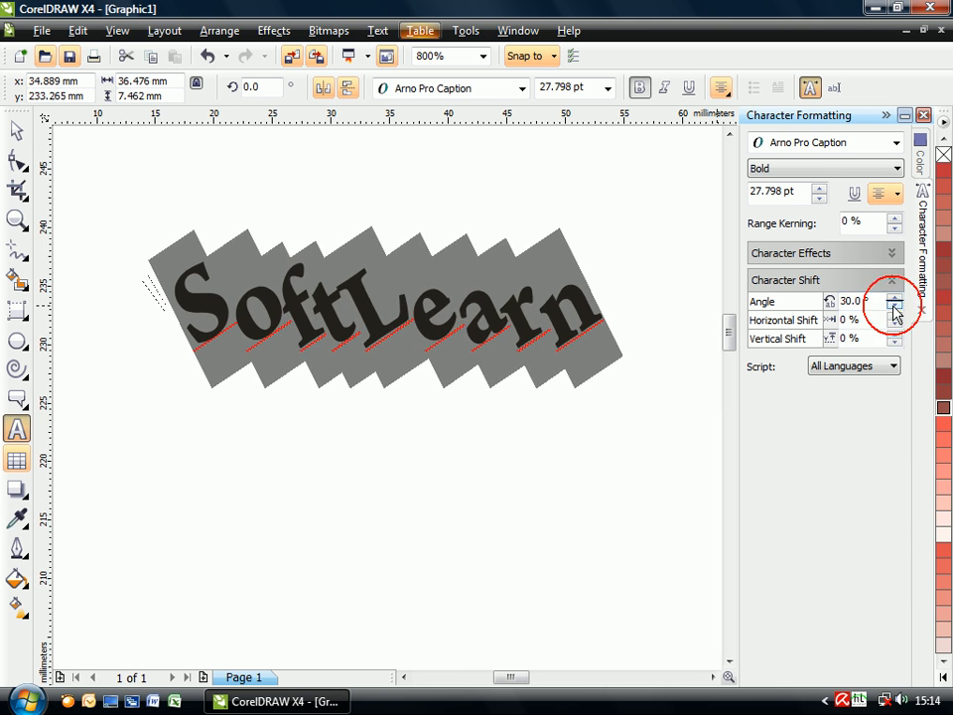
{"action": "left_click", "coordinate": [896, 310]}
{"action": "left_click", "coordinate": [896, 310]}
{"action": "left_click", "coordinate": [896, 310]}
{"action": "left_click", "coordinate": [895, 310]}
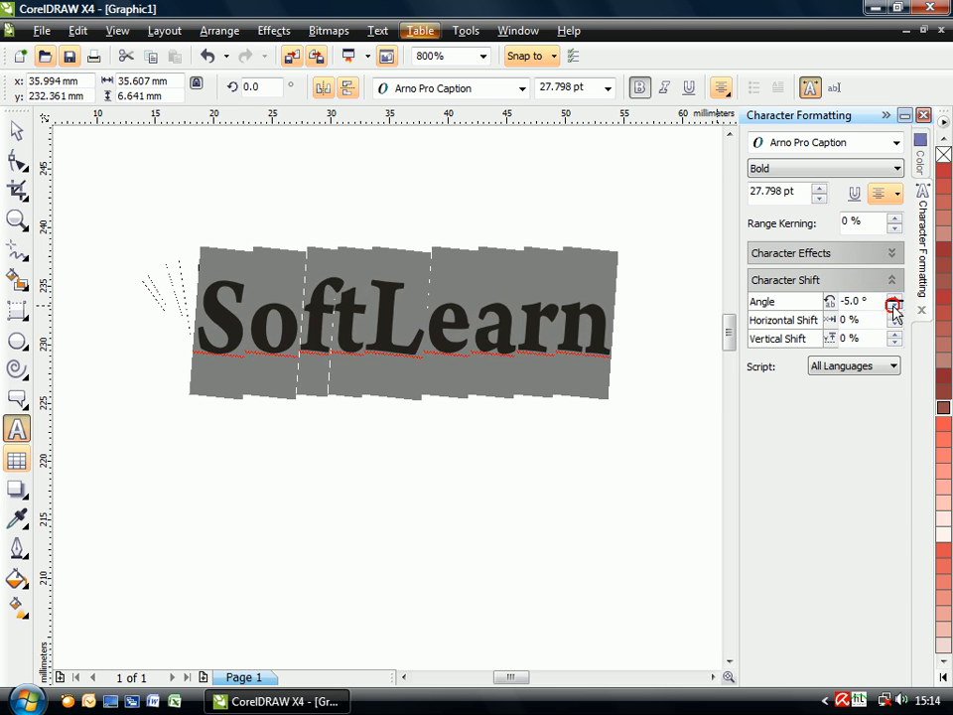
{"action": "left_click", "coordinate": [896, 310]}
{"action": "left_click", "coordinate": [896, 310]}
{"action": "left_click", "coordinate": [896, 310]}
{"action": "left_click", "coordinate": [896, 310]}
{"action": "left_click", "coordinate": [895, 310]}
{"action": "left_click", "coordinate": [896, 310]}
{"action": "left_click", "coordinate": [896, 310]}
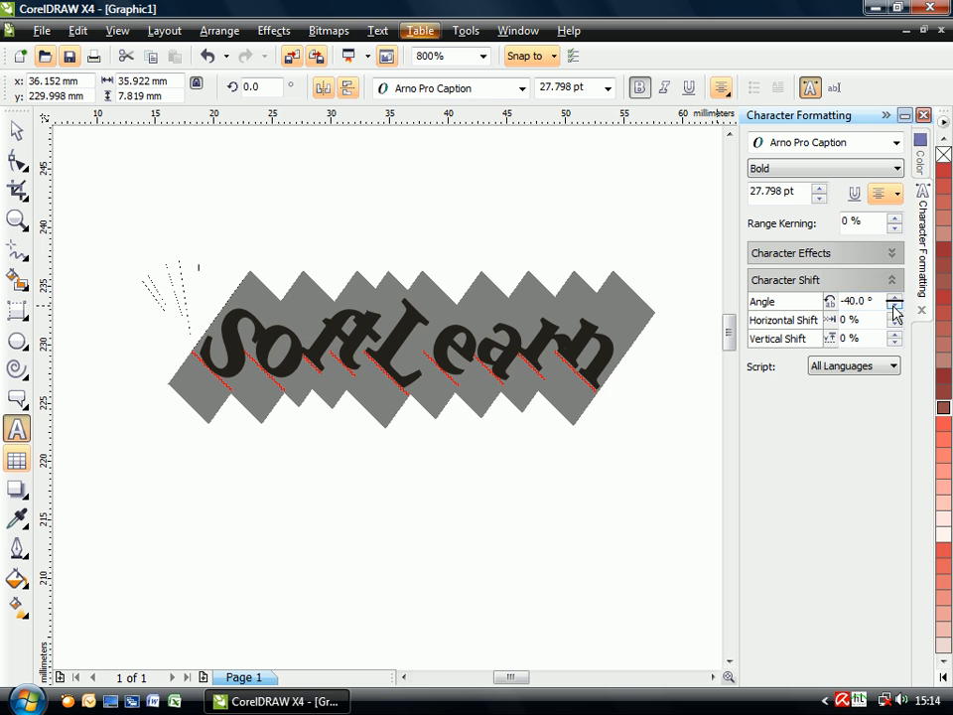
- Reset the character angle of the SoftLearn letters to 0°
{"action": "left_click", "coordinate": [894, 298]}
{"action": "left_click", "coordinate": [895, 298]}
{"action": "left_click", "coordinate": [895, 297]}
{"action": "left_click", "coordinate": [895, 298]}
{"action": "left_click", "coordinate": [895, 298]}
{"action": "left_click", "coordinate": [895, 298]}
{"action": "left_click", "coordinate": [895, 297]}
{"action": "left_click", "coordinate": [895, 298]}
{"action": "left_click", "coordinate": [896, 310]}
{"action": "left_click", "coordinate": [896, 309]}
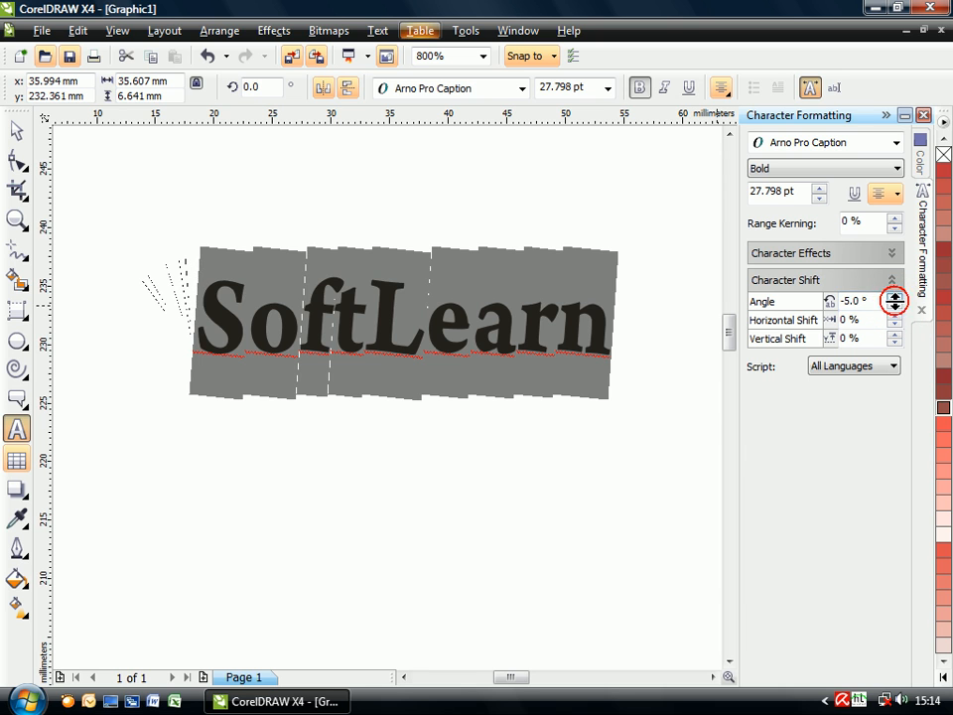
{"action": "left_click_drag", "start_coordinate": [866, 302], "coordinate": [814, 311]}
{"action": "type", "text": "0"}
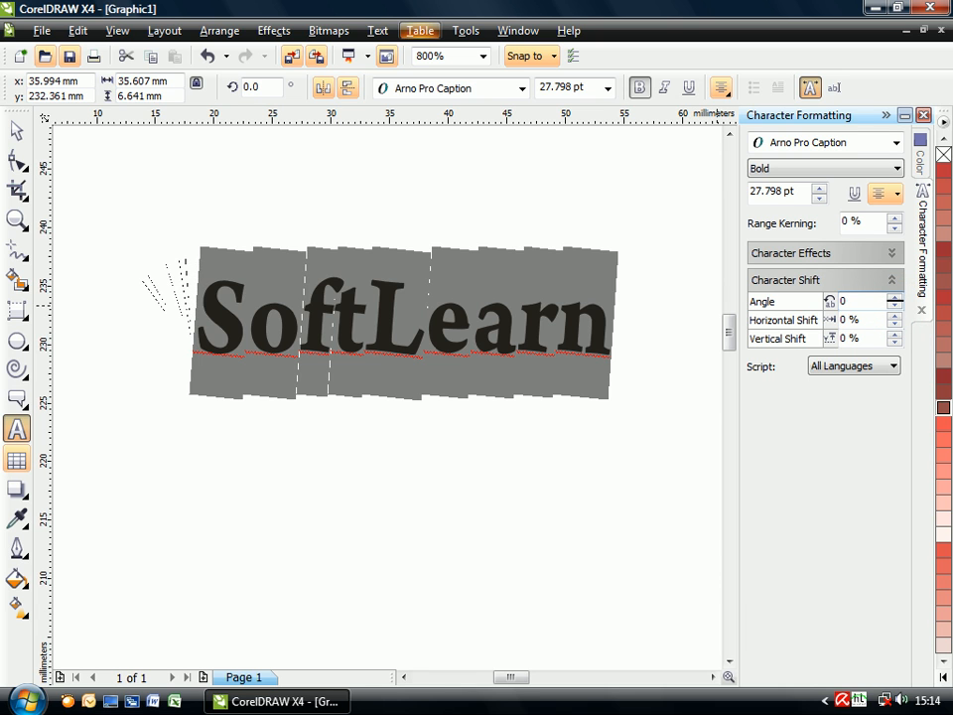
{"action": "key", "text": "Tab"}
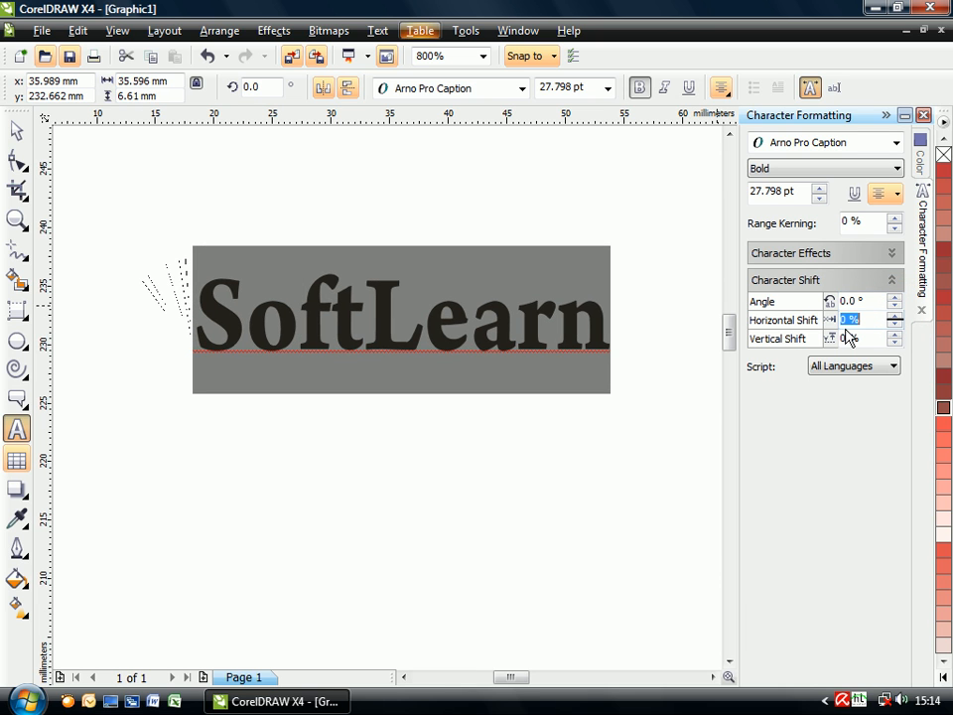
- Set the horizontal shift of the selected SoftLearn letters to 15%
{"action": "left_click", "coordinate": [895, 314]}
{"action": "left_click", "coordinate": [895, 315]}
{"action": "left_click", "coordinate": [894, 315]}
{"action": "left_click", "coordinate": [895, 314]}
{"action": "left_click", "coordinate": [895, 315]}
{"action": "left_click", "coordinate": [895, 315]}
{"action": "left_click", "coordinate": [895, 315]}
{"action": "left_click", "coordinate": [894, 315]}
{"action": "left_click", "coordinate": [894, 315]}
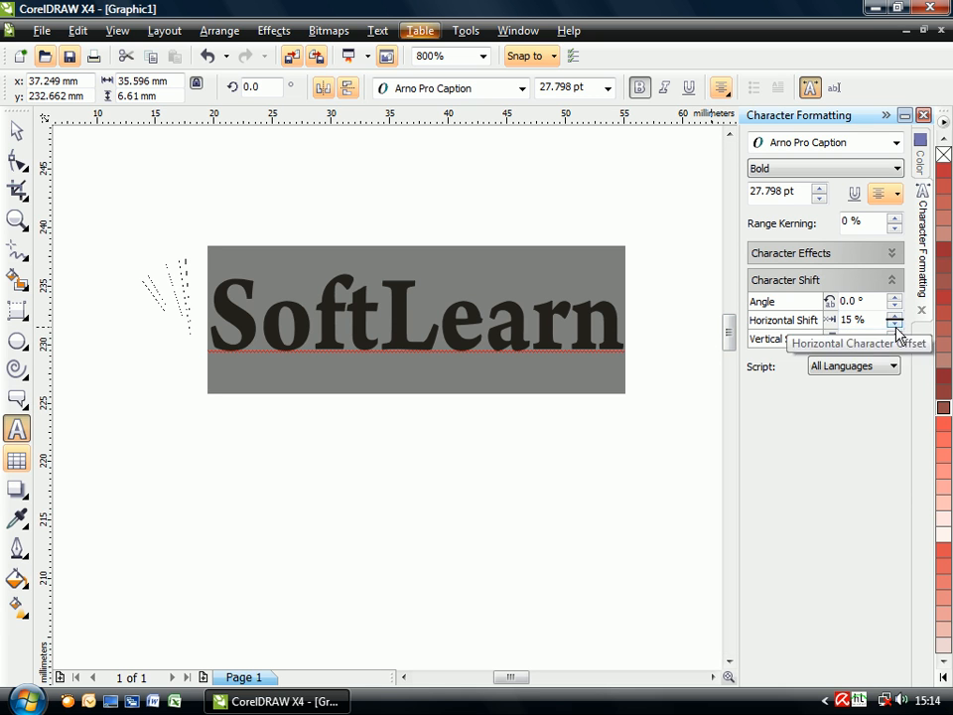
- Set the vertical shift of the selected SoftLearn letters to 7%
{"action": "left_click", "coordinate": [897, 338]}
{"action": "left_click", "coordinate": [897, 338]}
{"action": "left_click", "coordinate": [897, 337]}
{"action": "left_click", "coordinate": [897, 337]}
{"action": "left_click", "coordinate": [897, 337]}
{"action": "left_click", "coordinate": [897, 338]}
{"action": "left_click", "coordinate": [896, 337]}
- Move the SoftLearn text about 1 mm left and 1.5 mm down, and collapse the Character Shift settings
{"action": "left_click", "coordinate": [17, 129]}
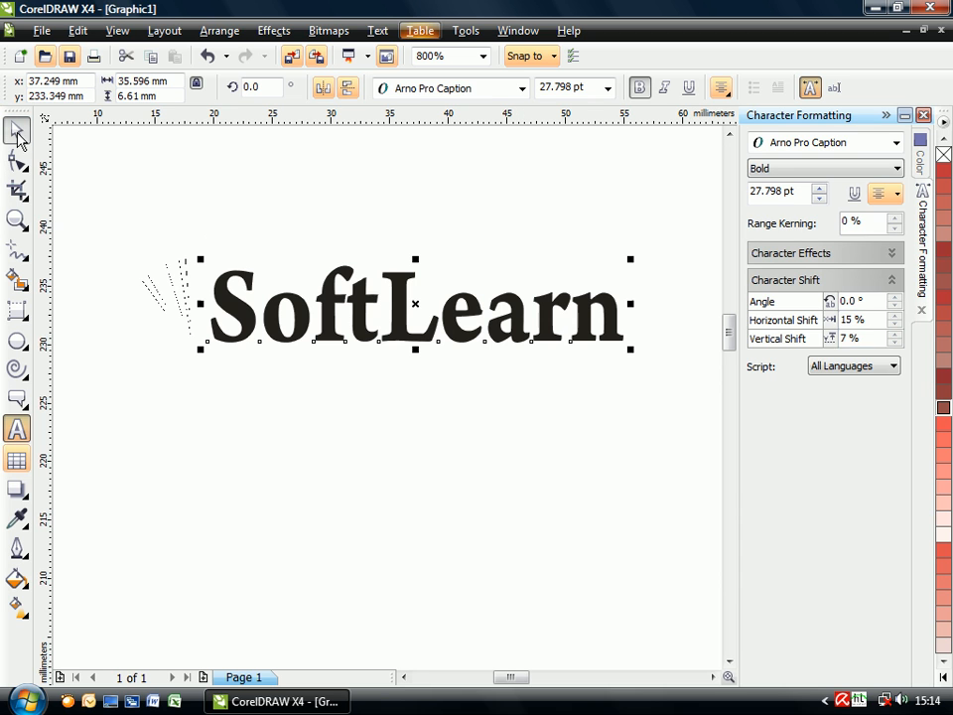
{"action": "left_click_drag", "start_coordinate": [357, 316], "coordinate": [382, 350]}
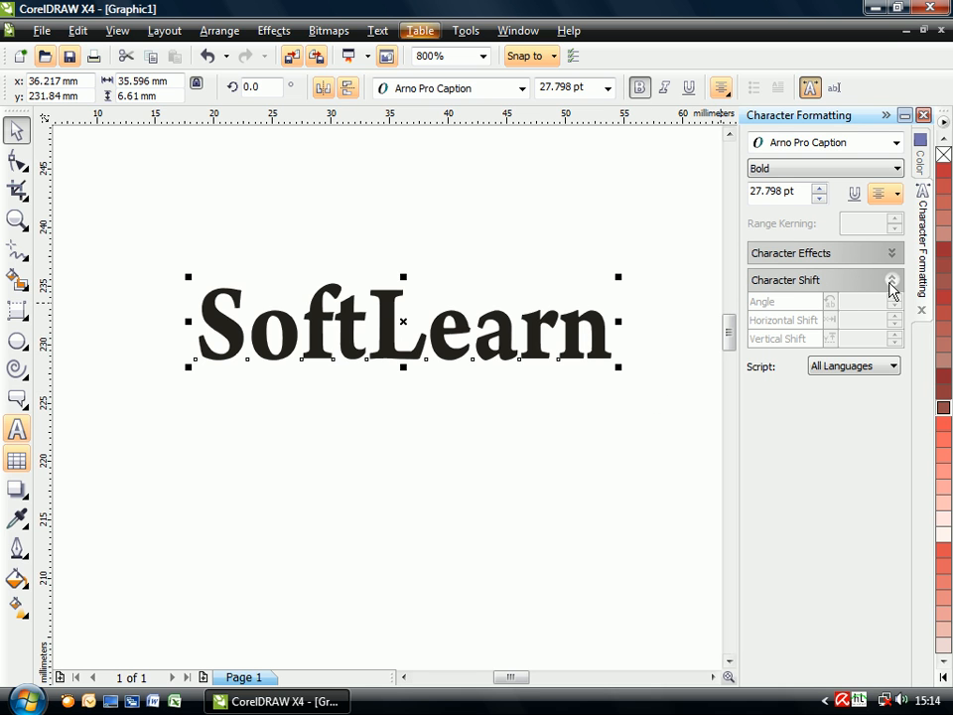
{"action": "left_click", "coordinate": [892, 282]}
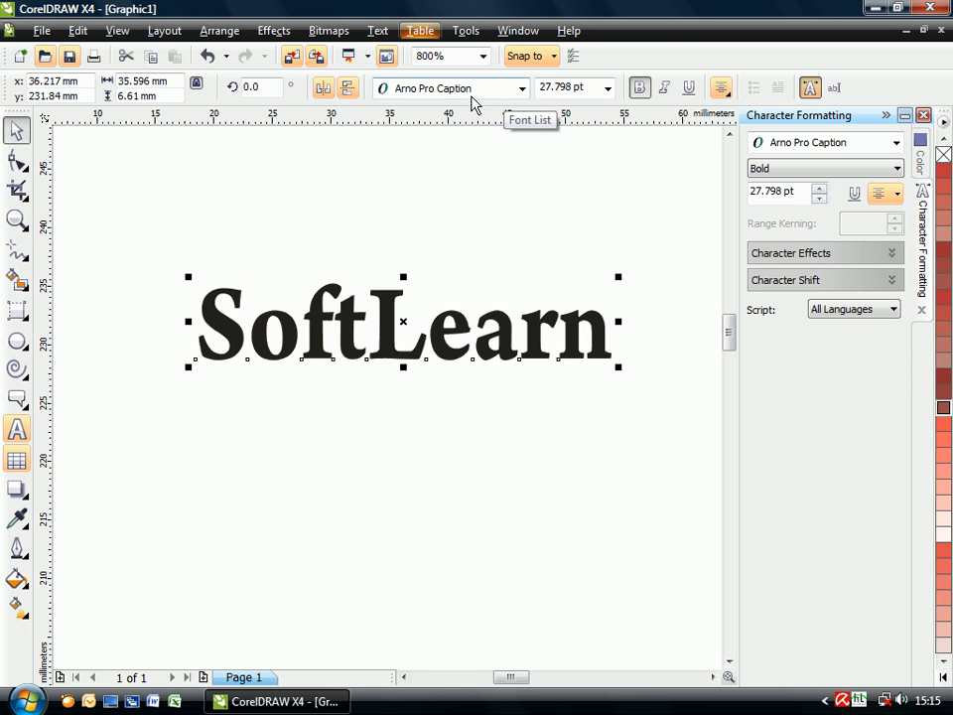
- Mirror the SoftLearn text vertically and flip it back upright
{"action": "left_click", "coordinate": [347, 89]}
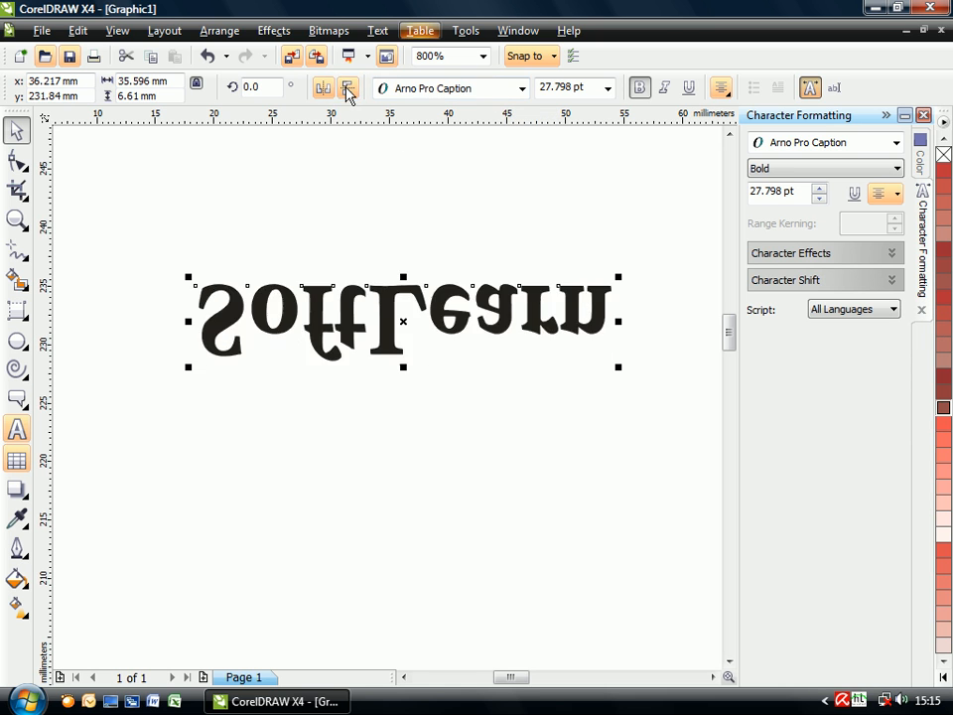
{"action": "left_click", "coordinate": [348, 90]}
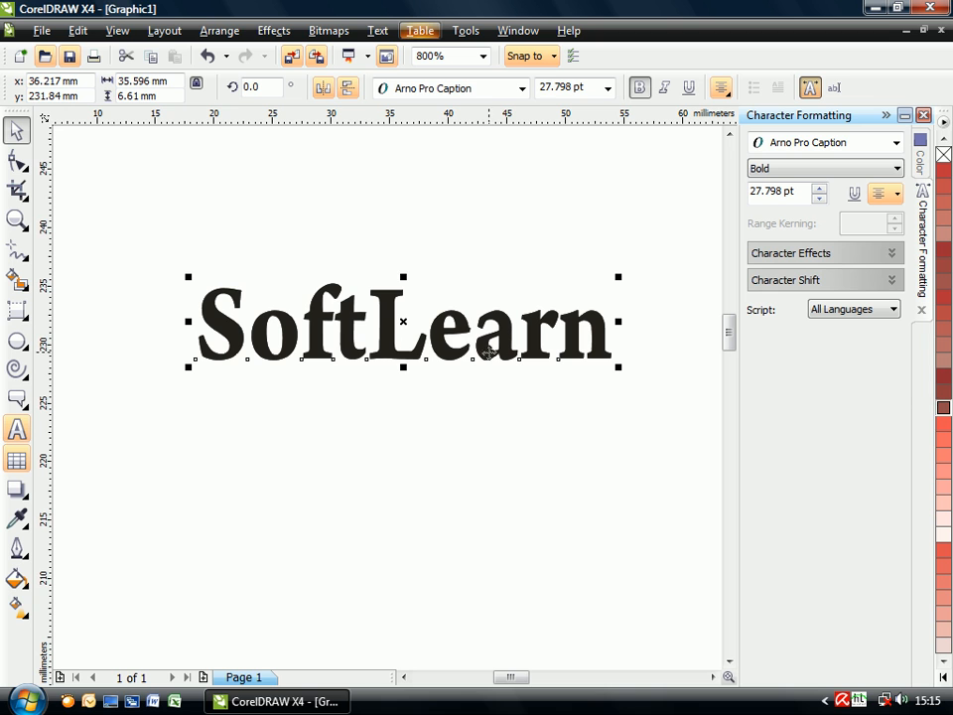
- Duplicate the SoftLearn text in place and fill the copy with 60% black from the Default CMYK palette
{"action": "right_click", "coordinate": [565, 215]}
{"action": "mouse_move", "coordinate": [604, 250]}
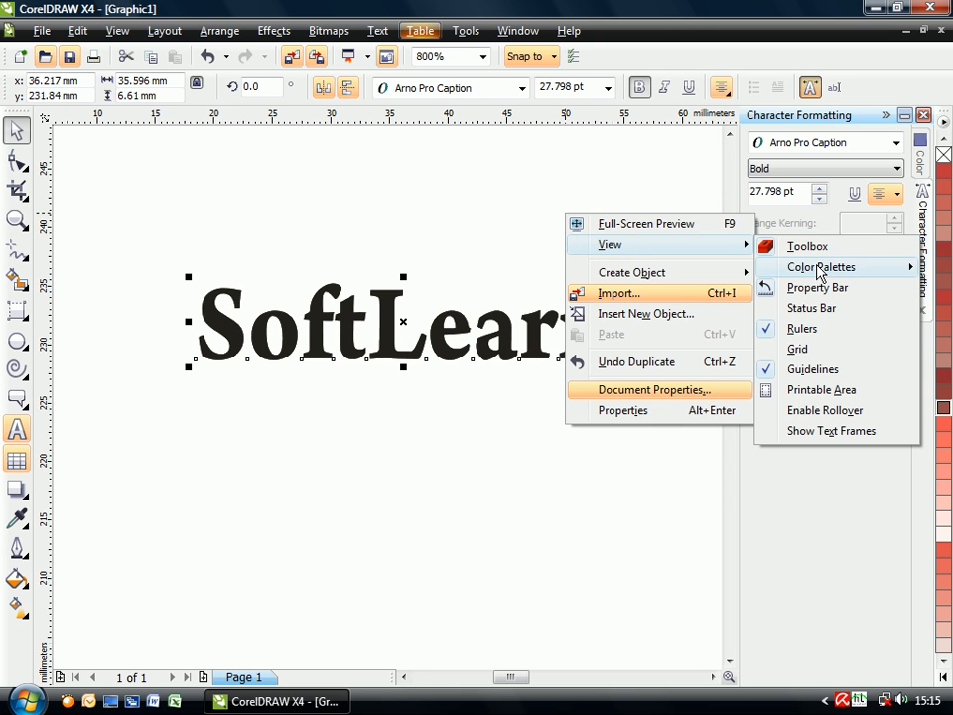
{"action": "mouse_move", "coordinate": [819, 268]}
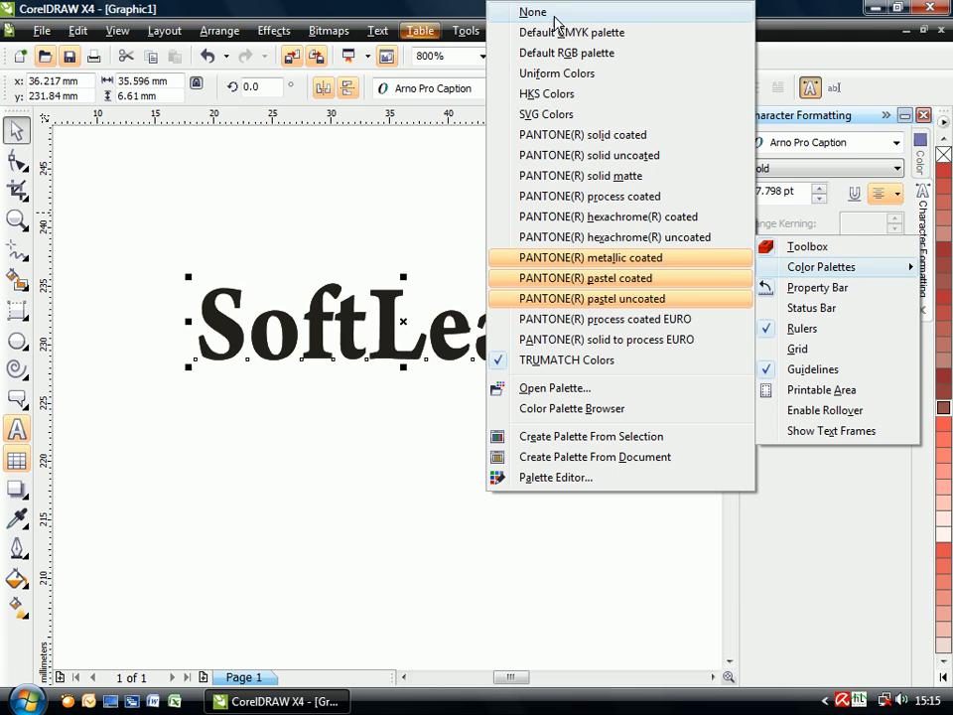
{"action": "left_click", "coordinate": [558, 32]}
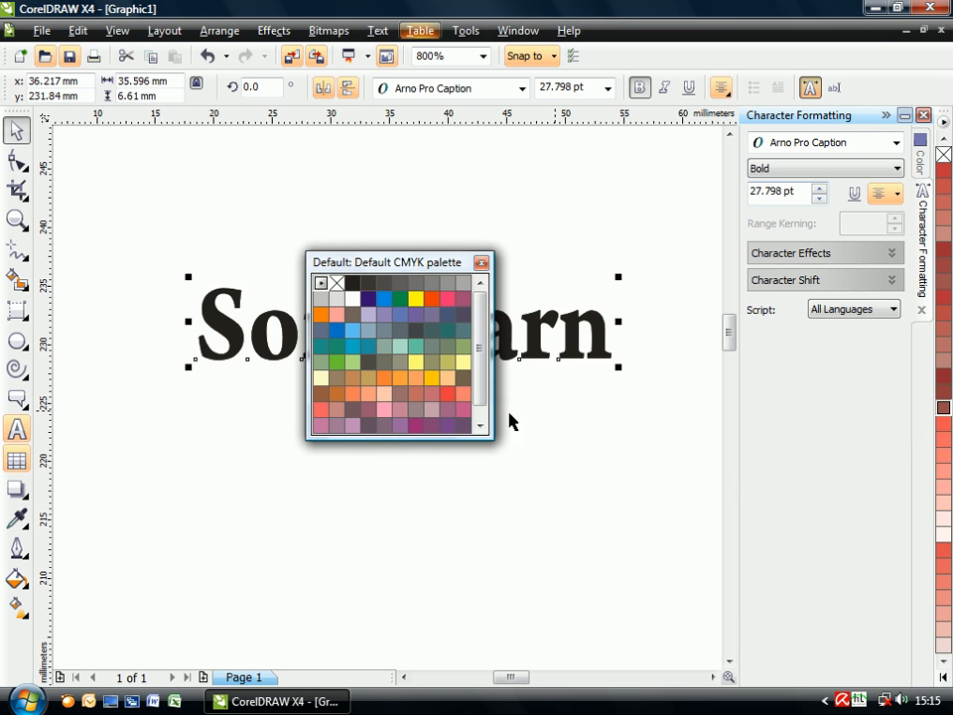
{"action": "left_click", "coordinate": [417, 284]}
{"action": "left_click_drag", "start_coordinate": [444, 262], "coordinate": [387, 483]}
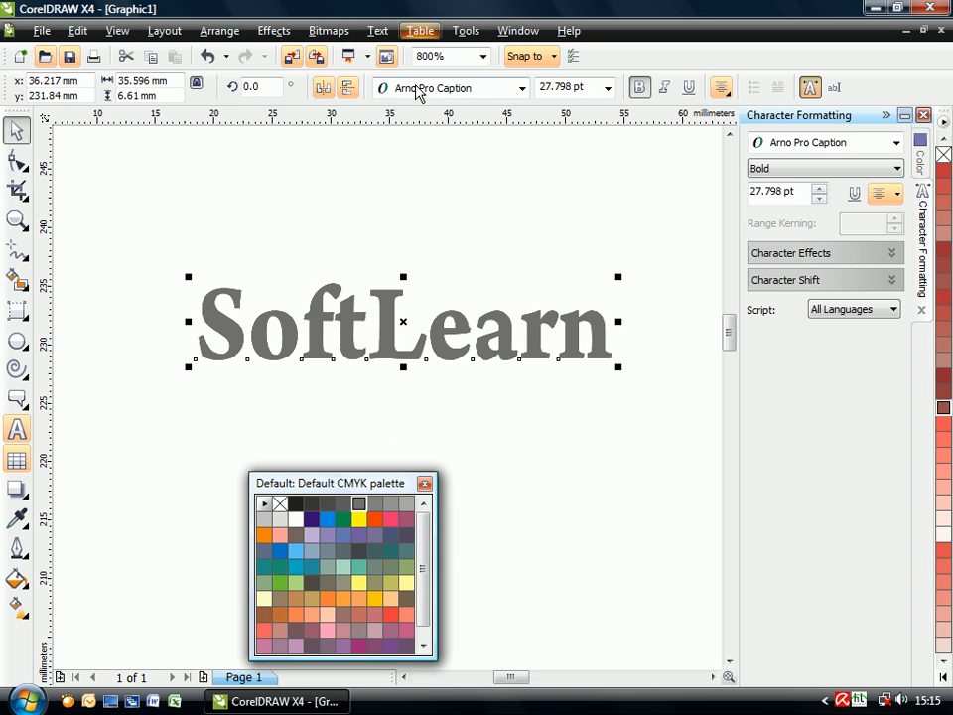
- Mirror the grey copy vertically and move it about 6.6 mm down so it sits directly beneath the original text
{"action": "left_click", "coordinate": [348, 88]}
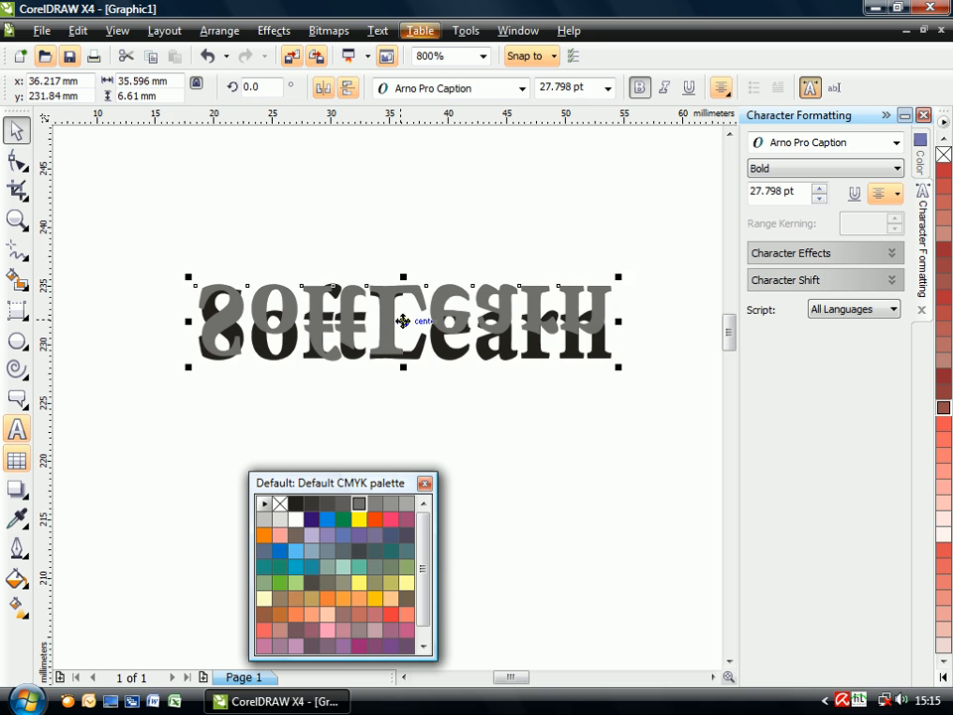
{"action": "left_click_drag", "start_coordinate": [401, 324], "coordinate": [403, 401]}
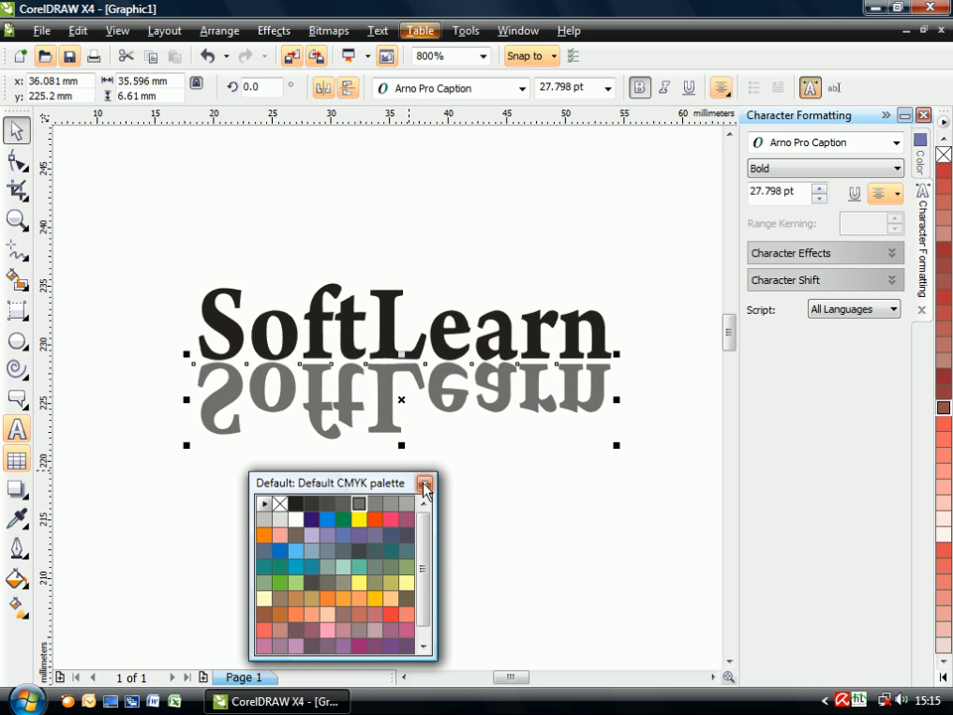
- Dock the floating Default CMYK palette below the drawing area and deselect the mirrored copy
{"action": "left_click_drag", "start_coordinate": [395, 483], "coordinate": [694, 487]}
{"action": "left_click_drag", "start_coordinate": [949, 488], "coordinate": [470, 683]}
{"action": "left_click", "coordinate": [324, 456]}
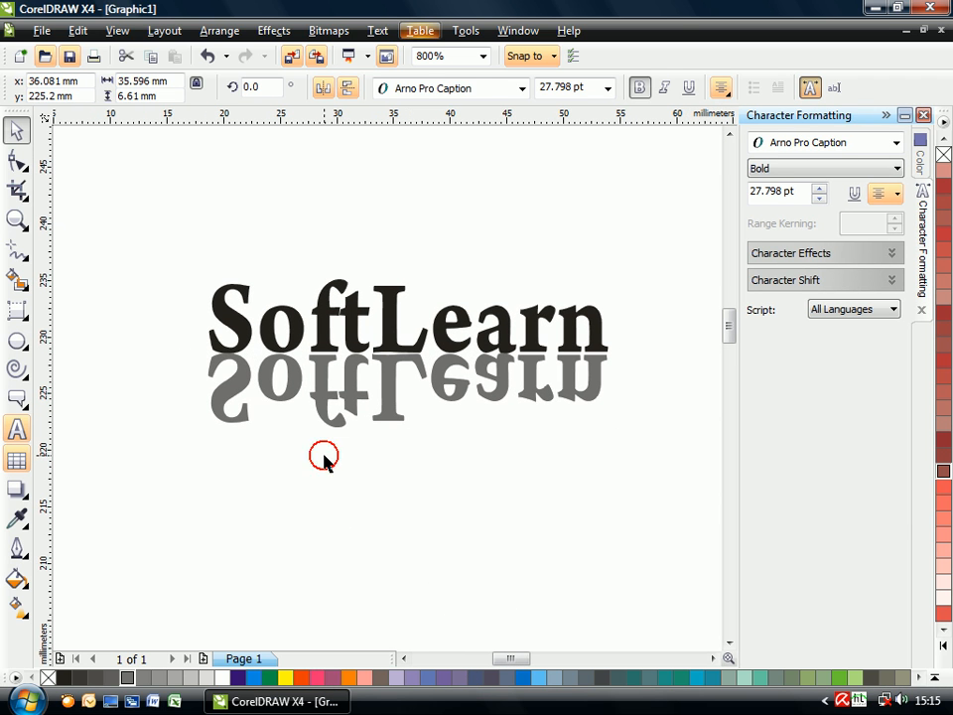
- Apply a linear fill to the mirrored copy, fading downward from 60% black to white partway through the letters
{"action": "left_click", "coordinate": [386, 408]}
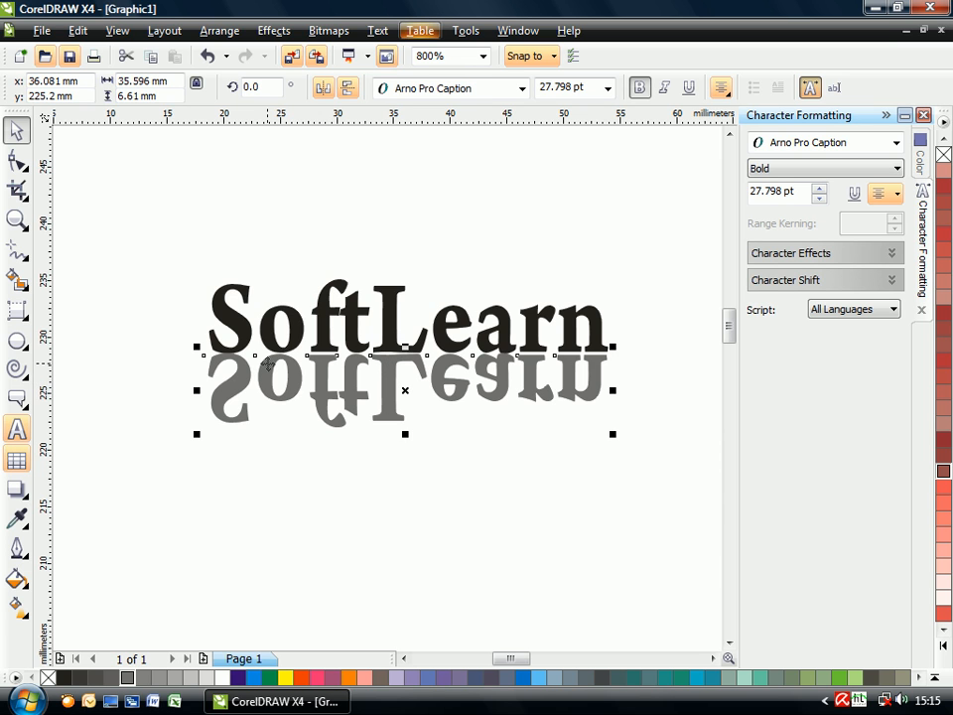
{"action": "key", "text": "g"}
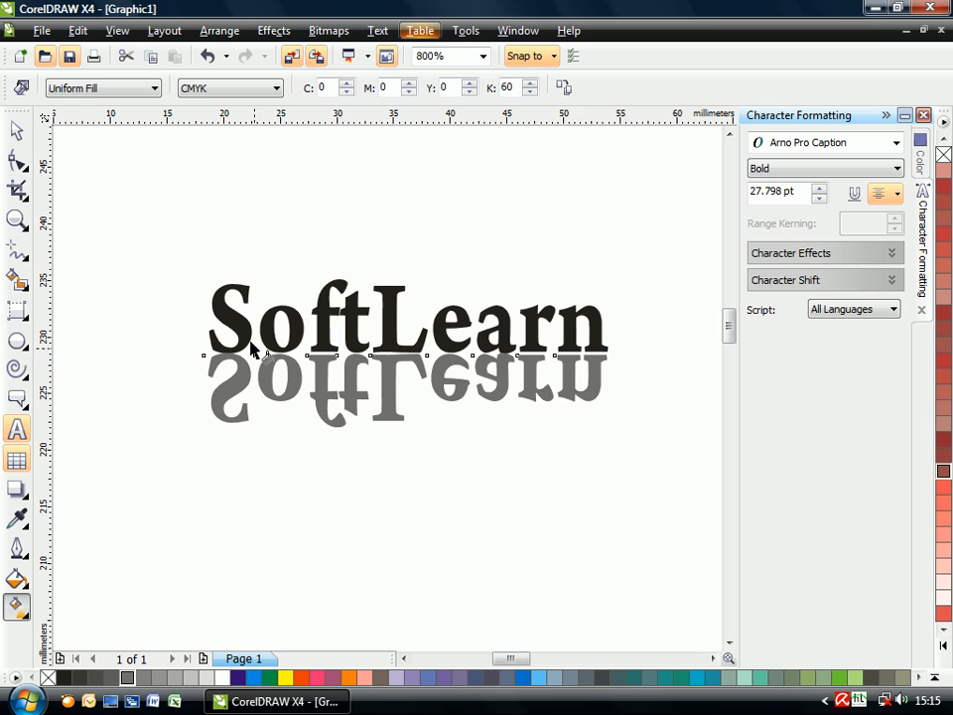
{"action": "left_click", "coordinate": [155, 88]}
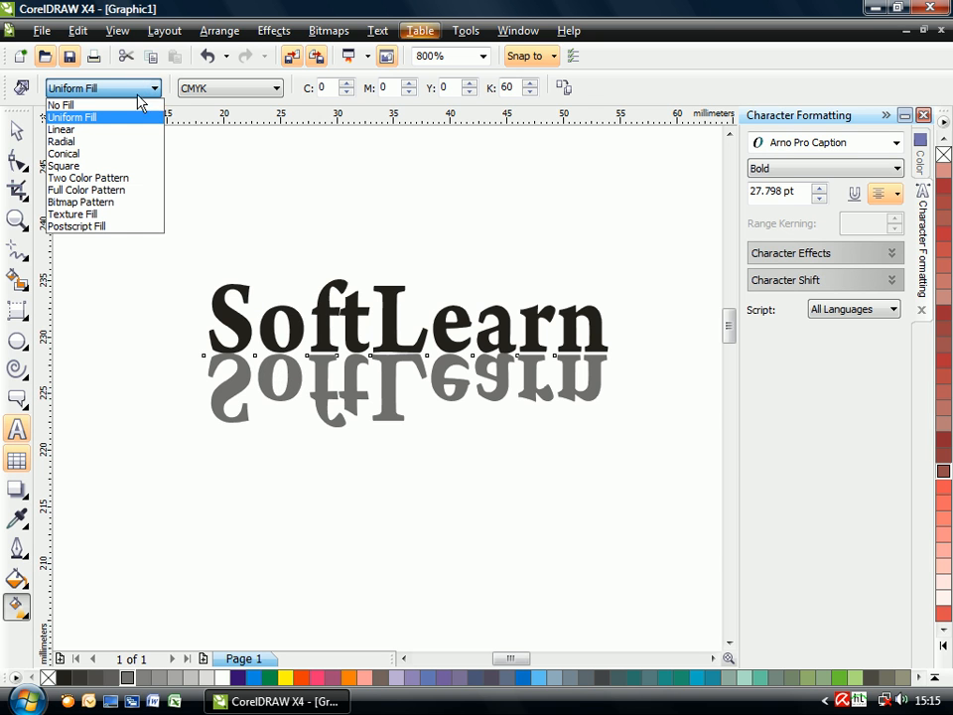
{"action": "left_click", "coordinate": [76, 130]}
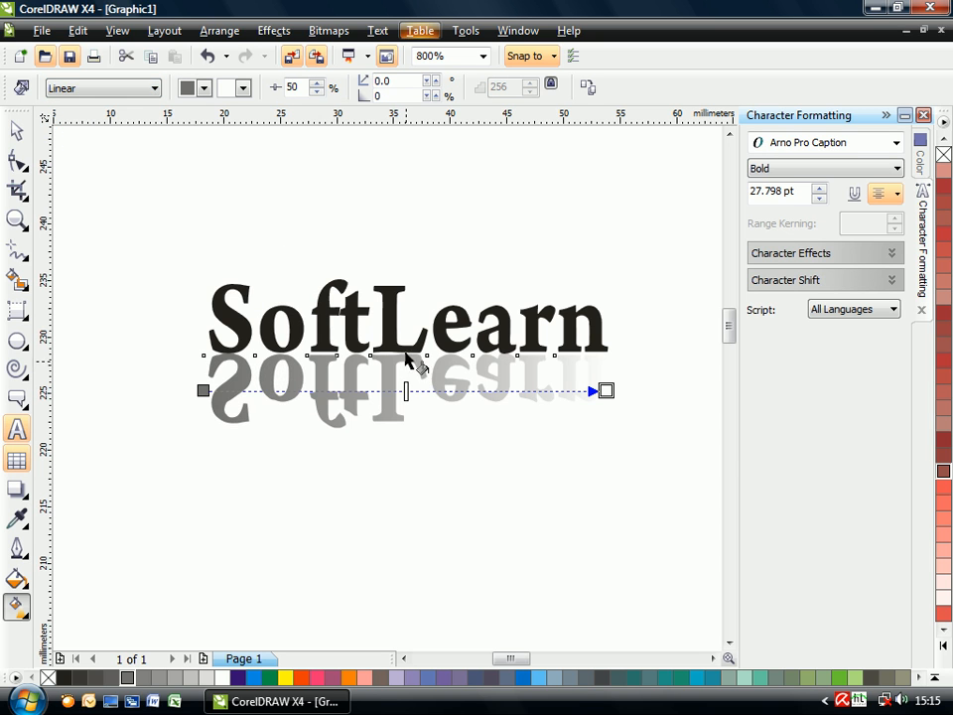
{"action": "left_click_drag", "start_coordinate": [406, 316], "coordinate": [406, 403]}
{"action": "left_click_drag", "start_coordinate": [406, 251], "coordinate": [407, 300]}
{"action": "left_click_drag", "start_coordinate": [406, 402], "coordinate": [405, 390]}
{"action": "left_click", "coordinate": [417, 477]}
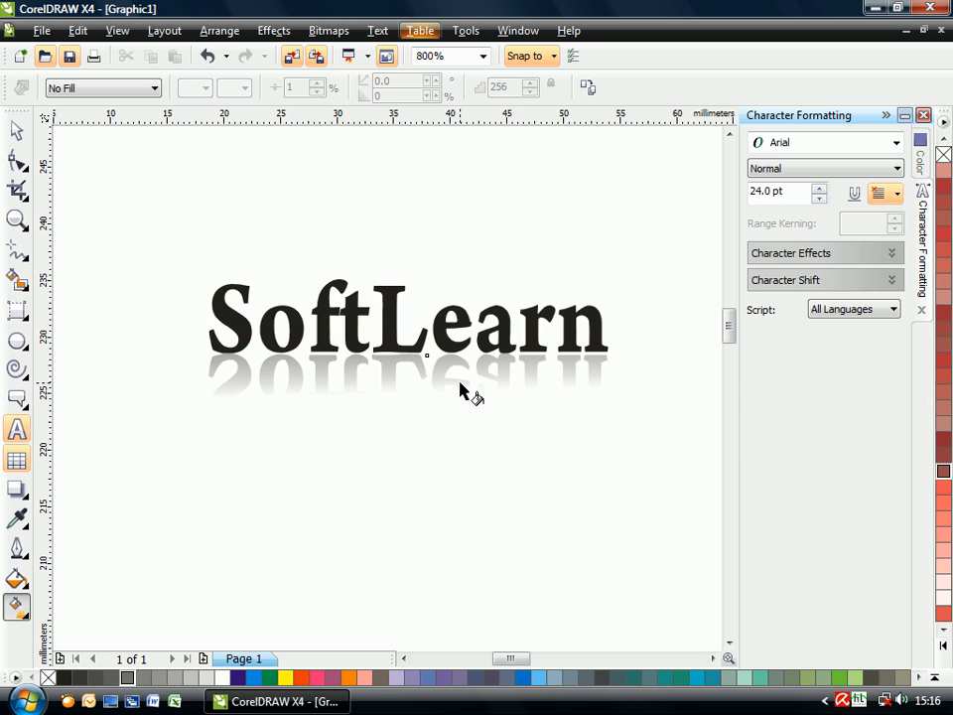
- Close the Character Formatting docker
{"action": "scroll", "coordinate": [460, 390], "scroll_direction": "up", "scroll_amount": 2}
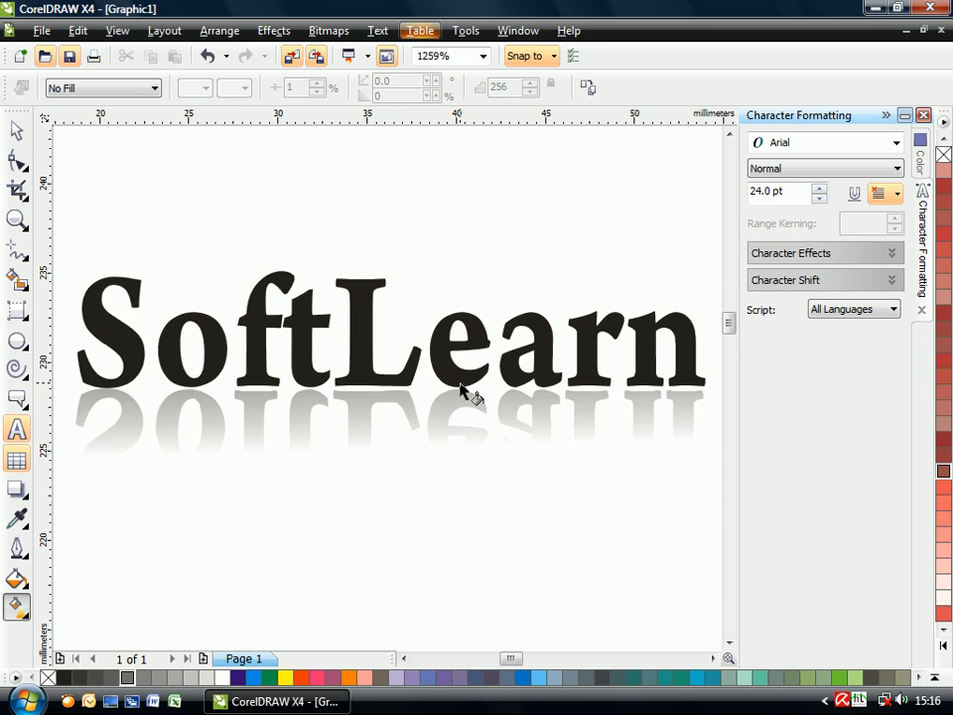
{"action": "left_click", "coordinate": [923, 116]}
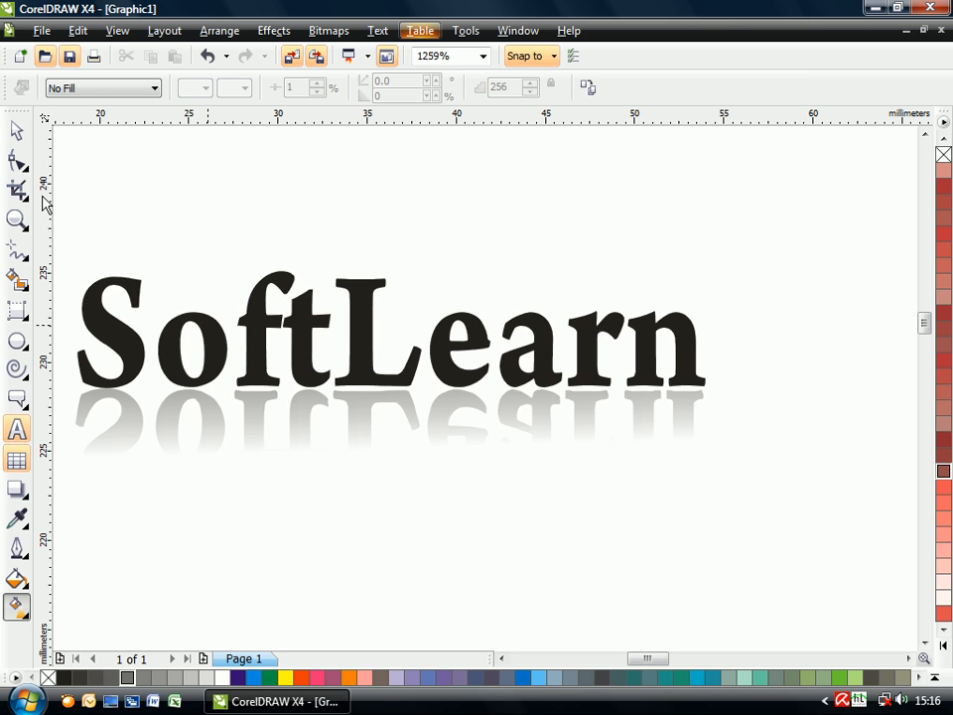
- Move the black SoftLearn text about 3 mm right and 1.5 mm up, and realign the reflection directly beneath it
{"action": "left_click", "coordinate": [16, 130]}
{"action": "left_click", "coordinate": [145, 238]}
{"action": "left_click_drag", "start_coordinate": [225, 364], "coordinate": [280, 338]}
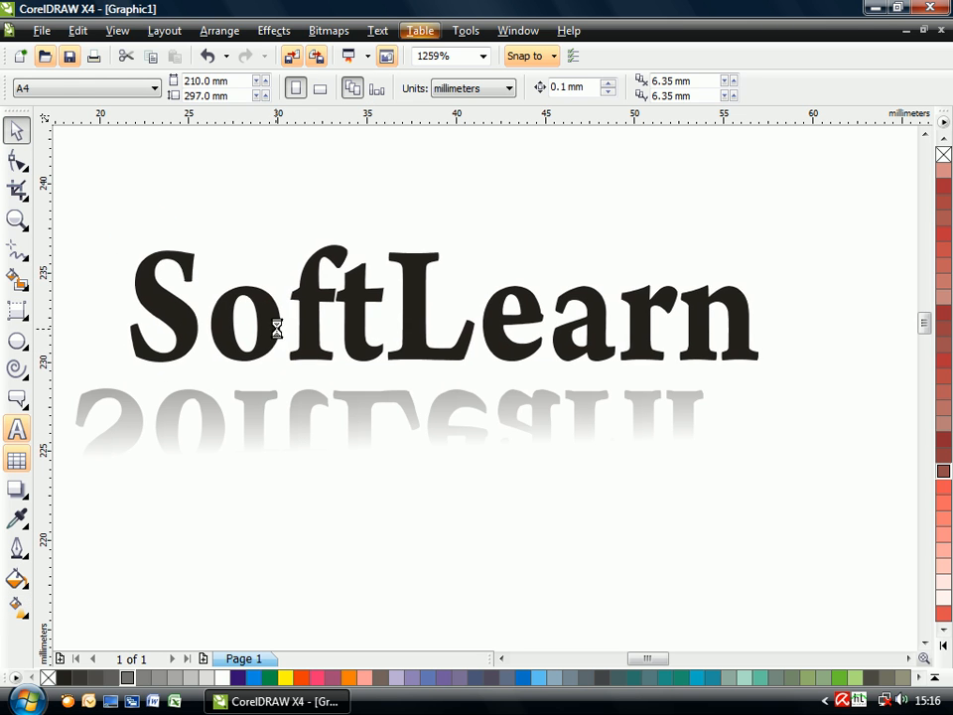
{"action": "left_click_drag", "start_coordinate": [373, 423], "coordinate": [423, 392]}
- Give the black SoftLearn text a dark red outline, trying an 8 pt width and settling on 1 pt
{"action": "left_click", "coordinate": [500, 328]}
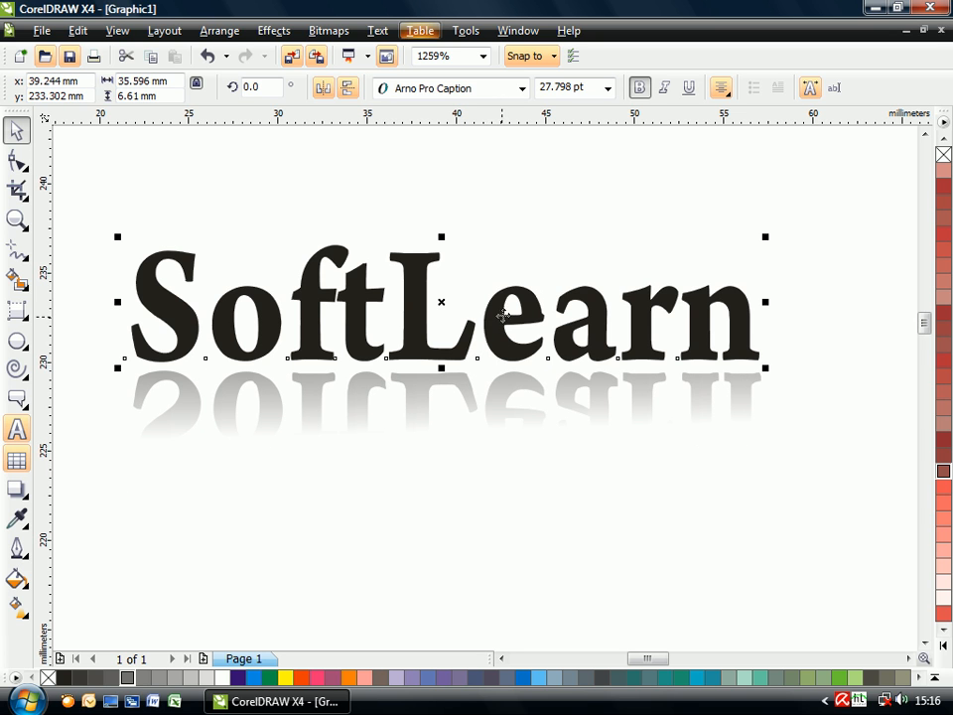
{"action": "right_click", "coordinate": [943, 189]}
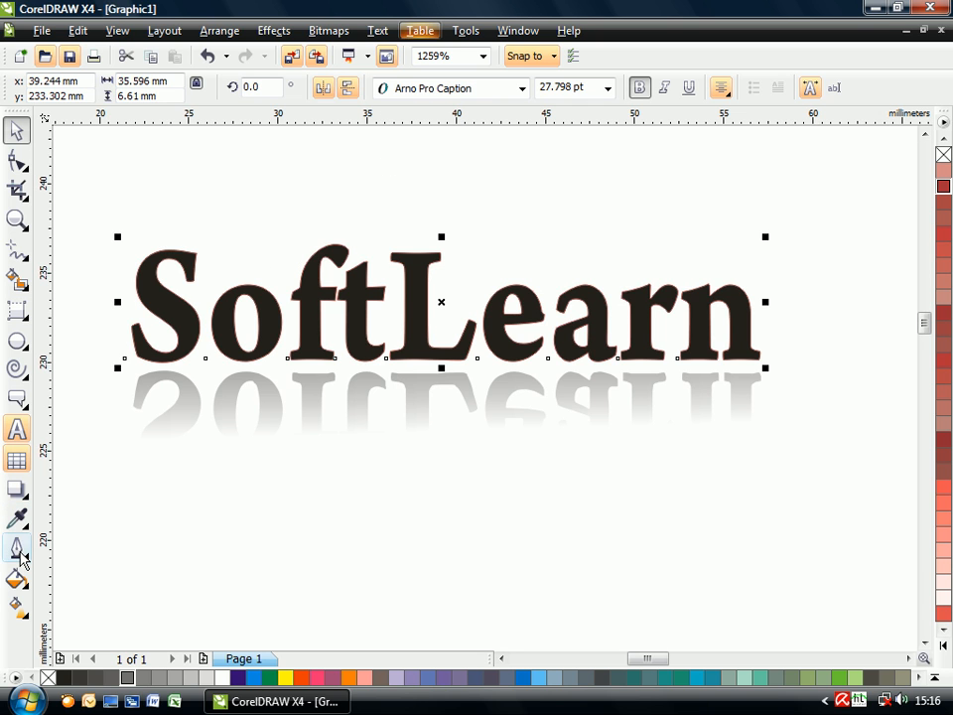
{"action": "left_click", "coordinate": [18, 552]}
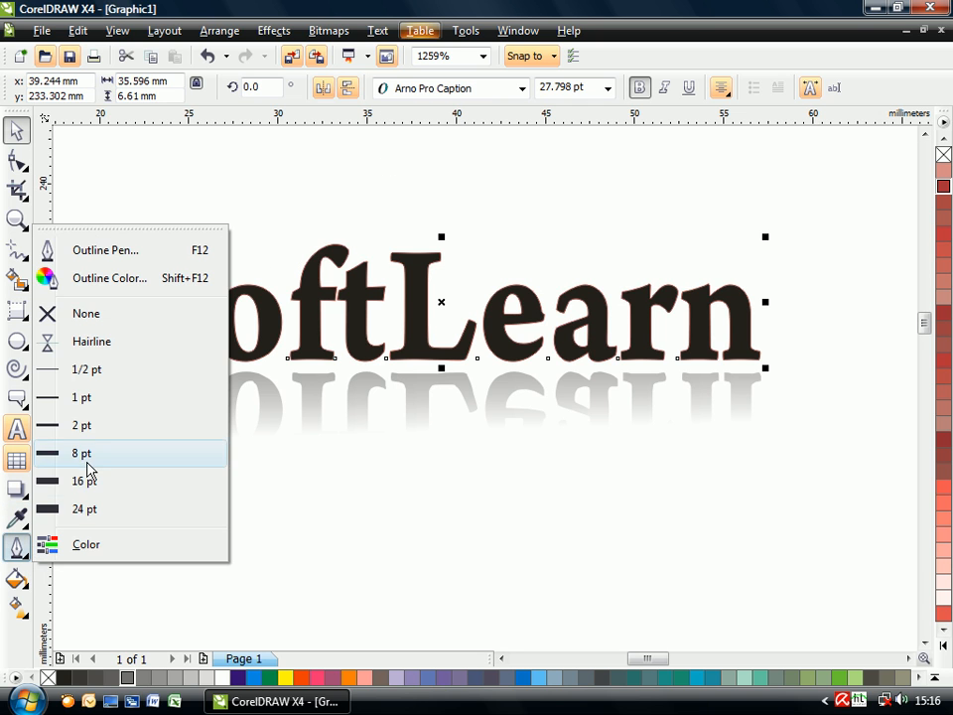
{"action": "left_click", "coordinate": [85, 453]}
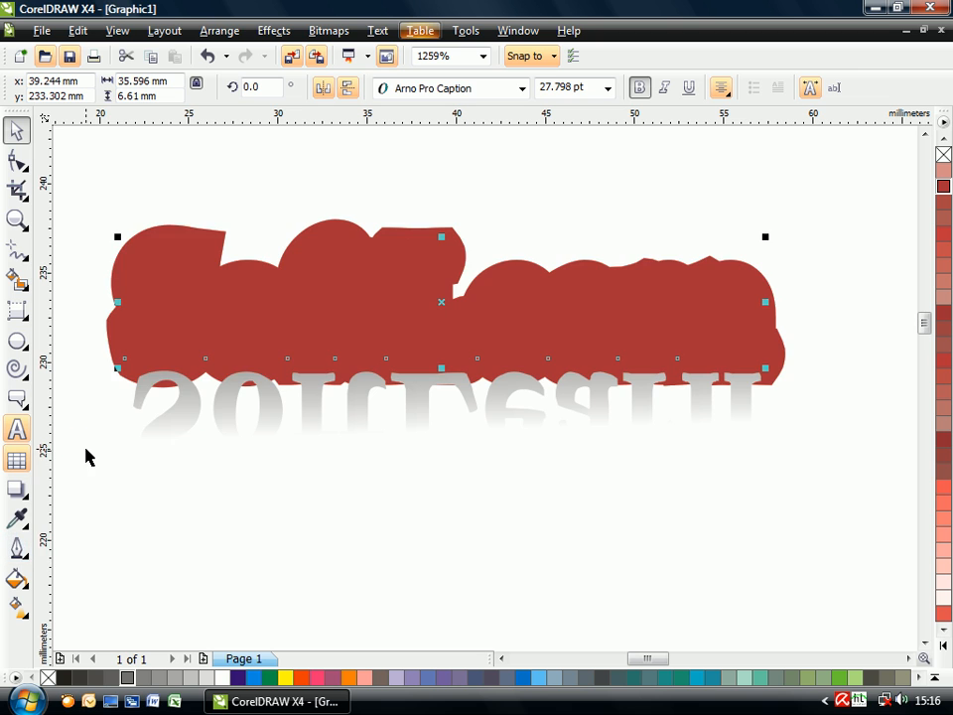
{"action": "left_click", "coordinate": [24, 561]}
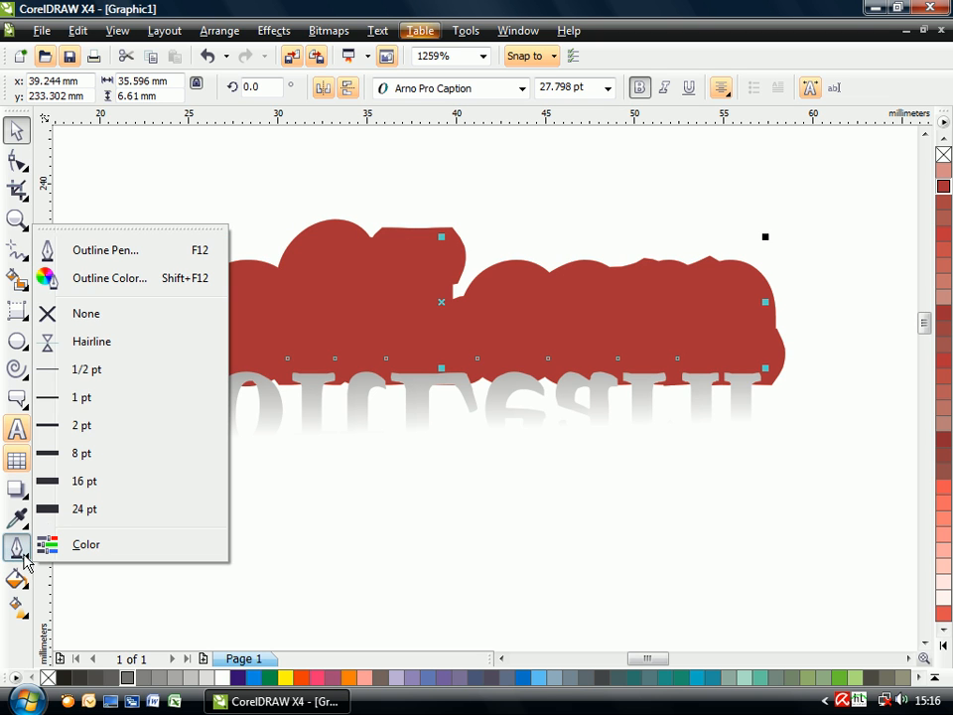
{"action": "left_click", "coordinate": [87, 401]}
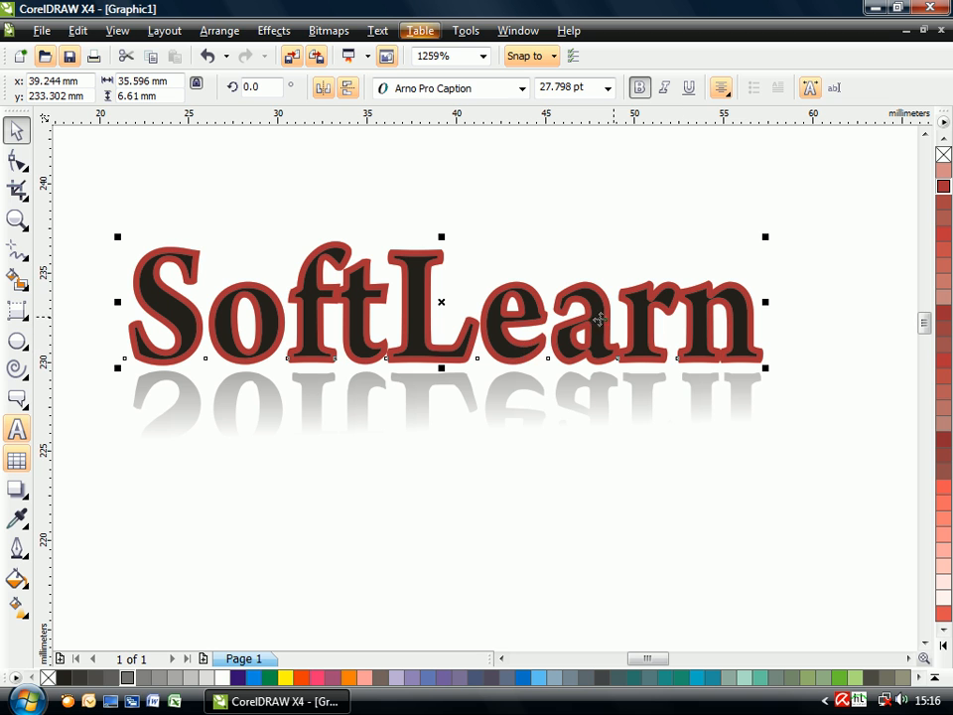
- Recolour the SoftLearn outline, trying pink, orange and blue before settling on a dark greyish purple
{"action": "right_click", "coordinate": [285, 678]}
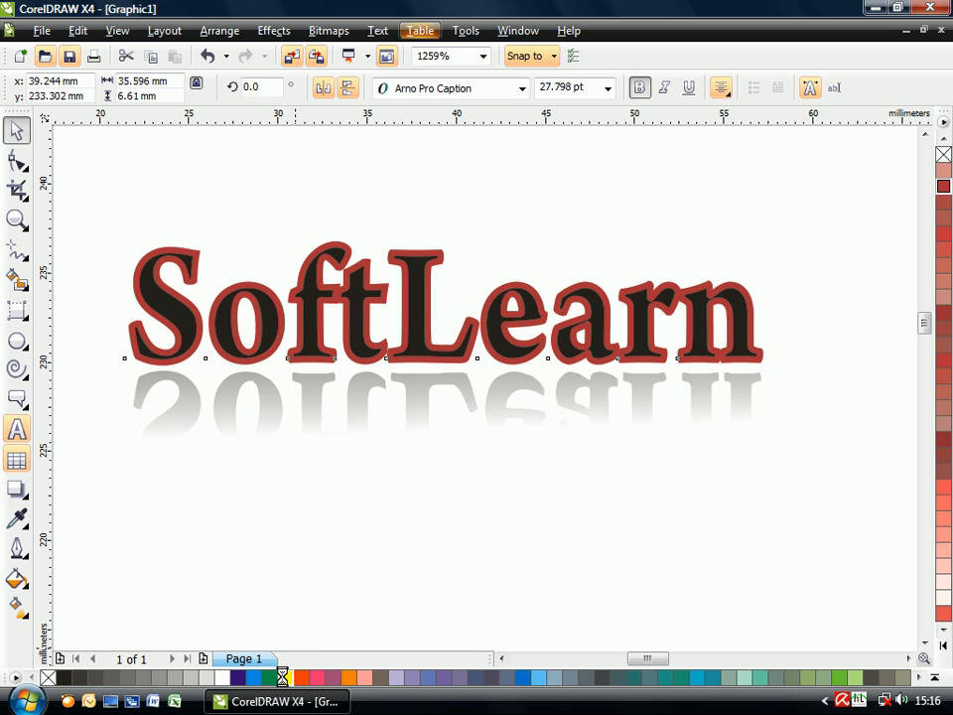
{"action": "right_click", "coordinate": [300, 677]}
{"action": "right_click", "coordinate": [336, 678]}
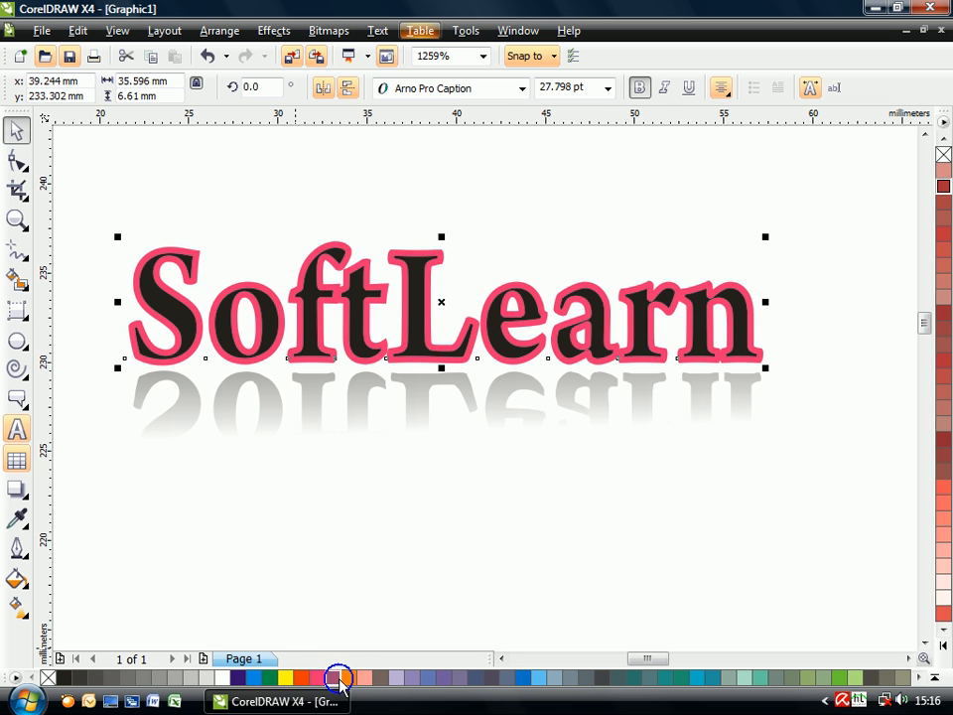
{"action": "right_click", "coordinate": [349, 678]}
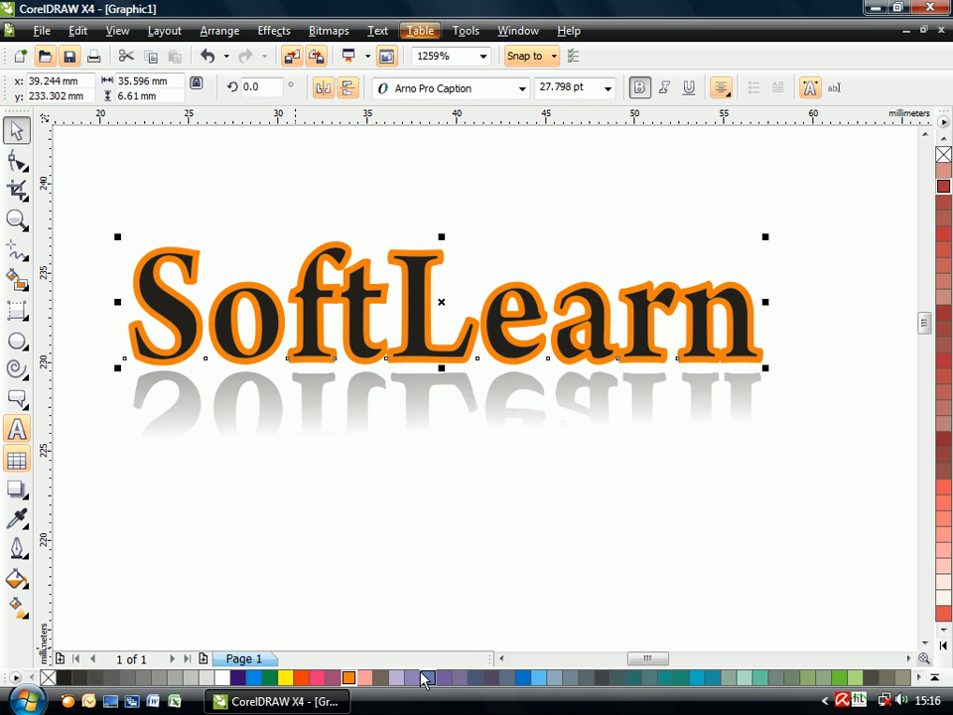
{"action": "right_click", "coordinate": [429, 677]}
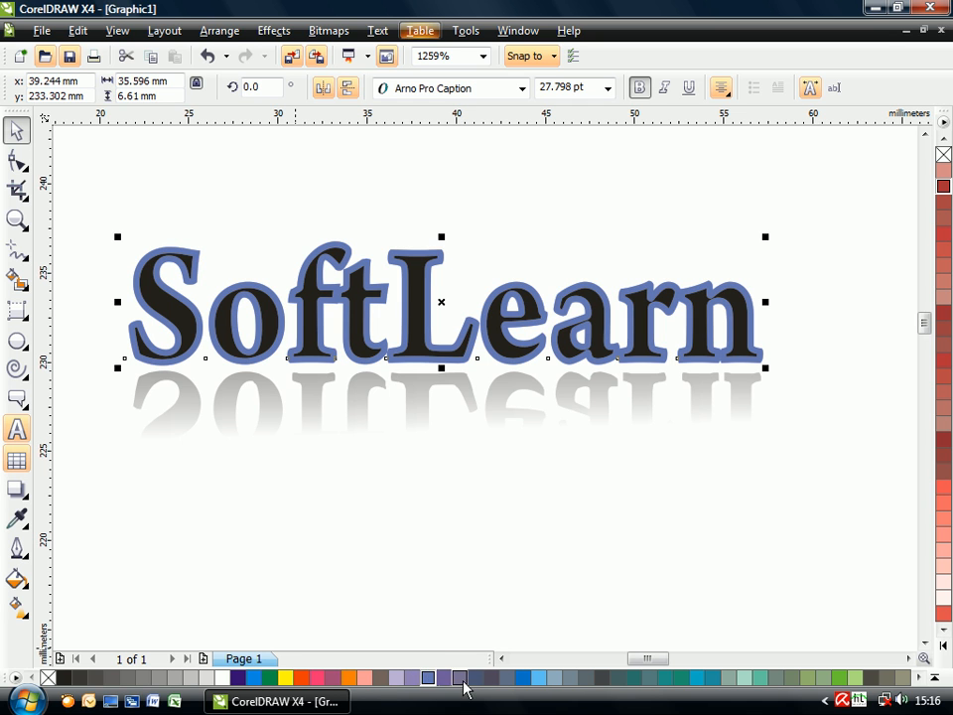
{"action": "right_click", "coordinate": [493, 678]}
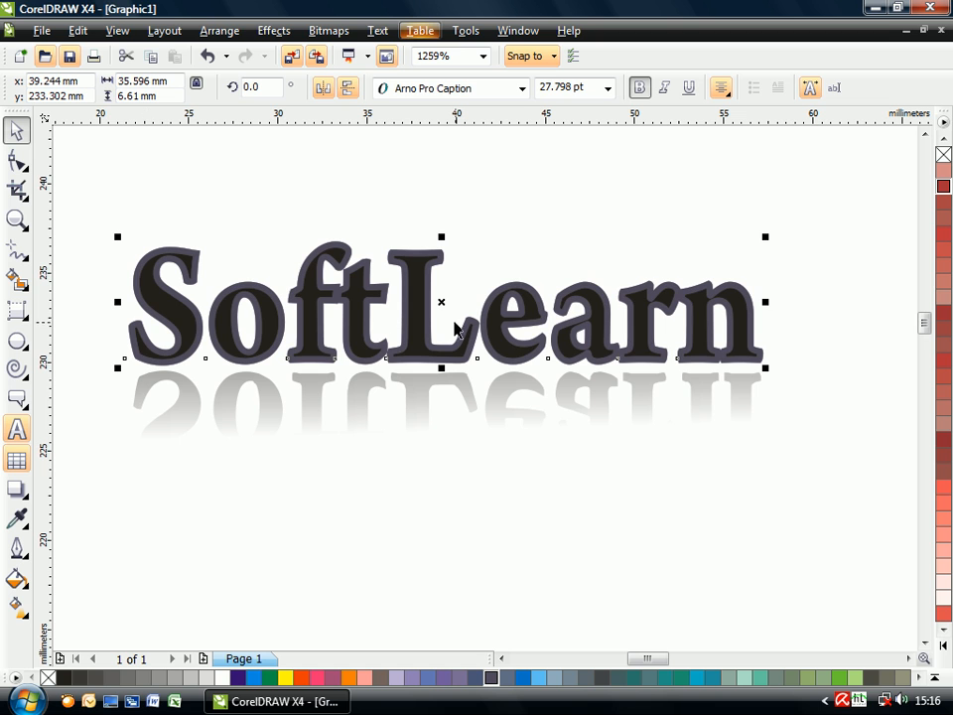
- Delete the faded reflection and move the outlined SoftLearn text up about 5 mm
{"action": "left_click_drag", "start_coordinate": [415, 322], "coordinate": [415, 246]}
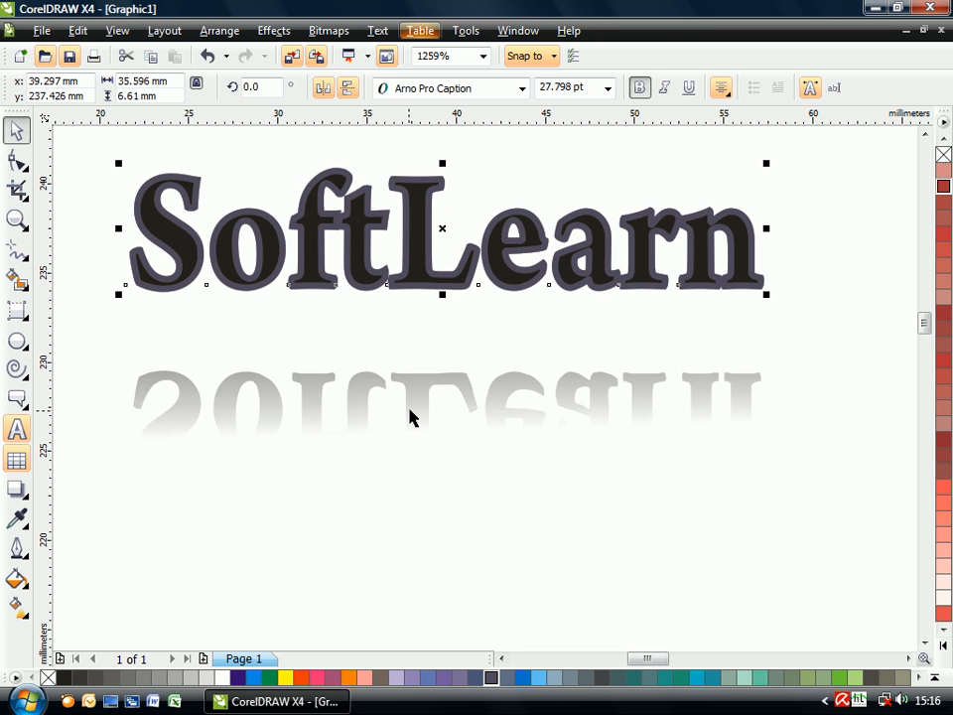
{"action": "left_click", "coordinate": [416, 405]}
{"action": "key", "text": "Delete"}
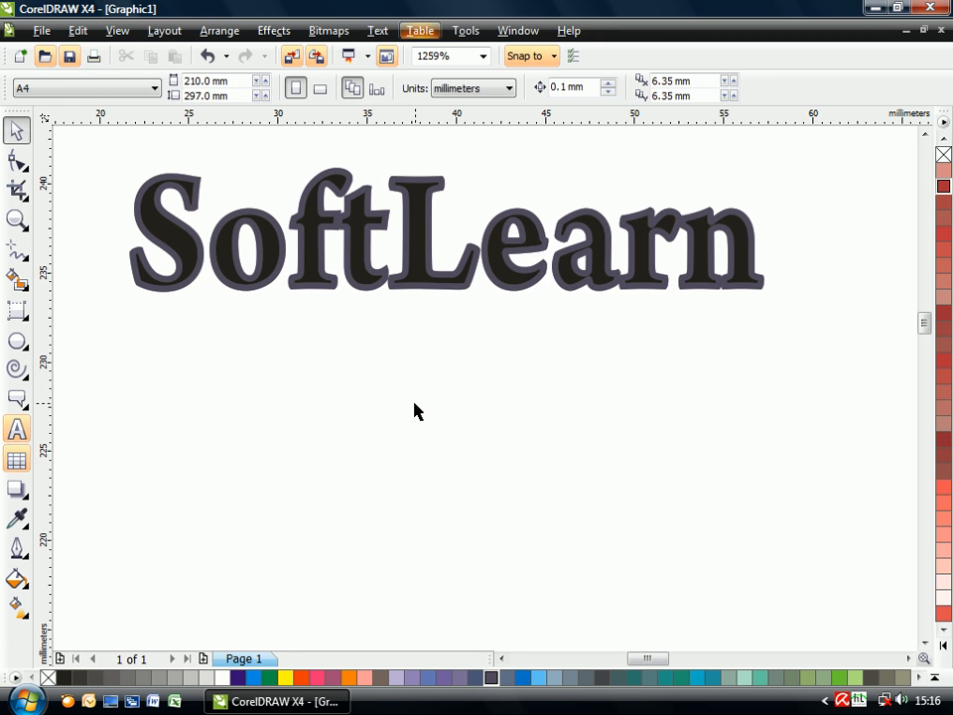
{"action": "left_click_drag", "start_coordinate": [423, 222], "coordinate": [423, 198]}
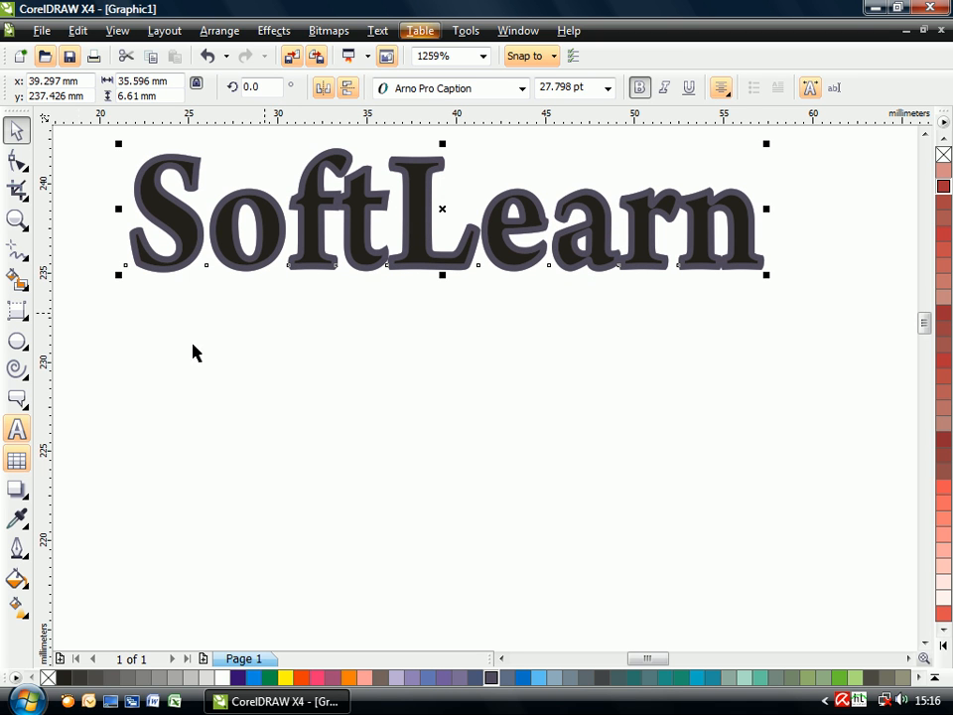
- Widen the frame of the paragraph beginning "This Help system" to about 55.7 mm by extending its right side
{"action": "left_click", "coordinate": [17, 432]}
{"action": "left_click_drag", "start_coordinate": [208, 343], "coordinate": [712, 568]}
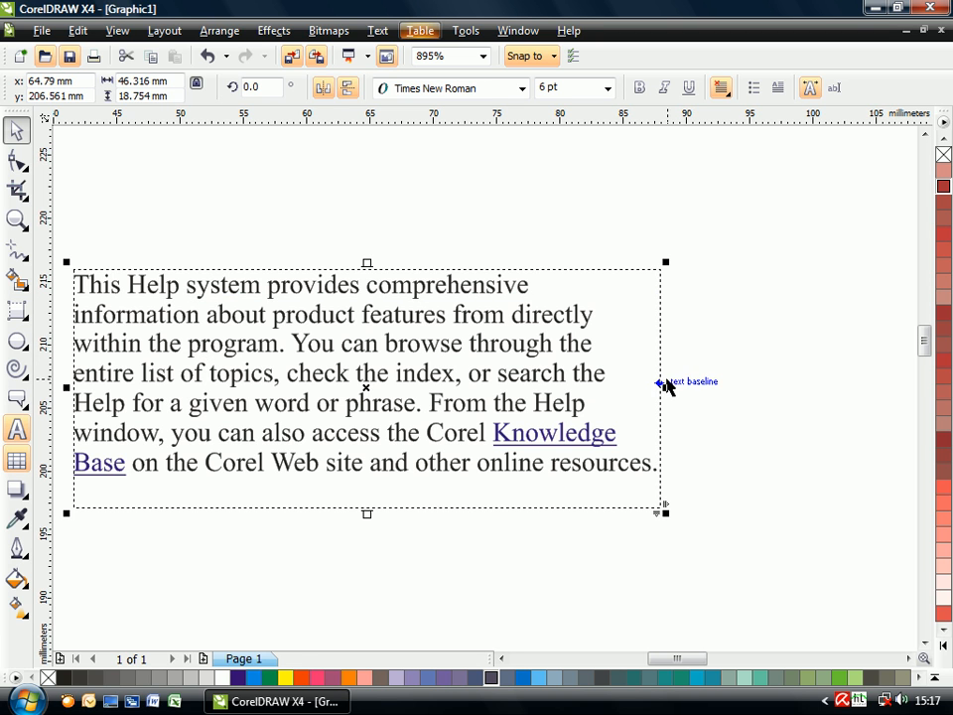
{"action": "left_click_drag", "start_coordinate": [664, 386], "coordinate": [784, 388]}
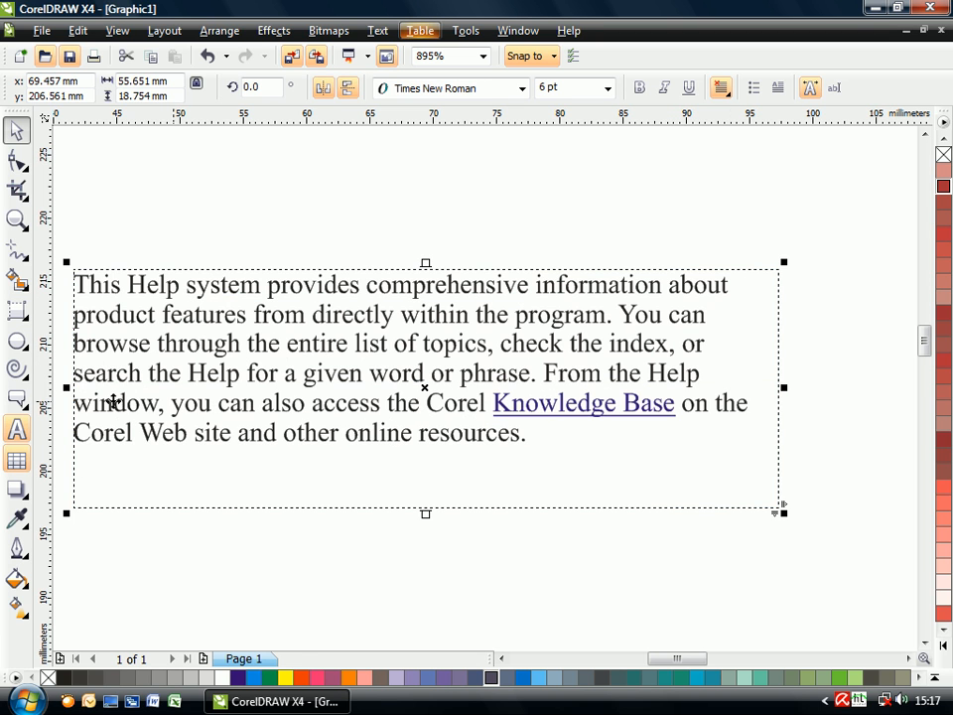
{"action": "left_click", "coordinate": [17, 432]}
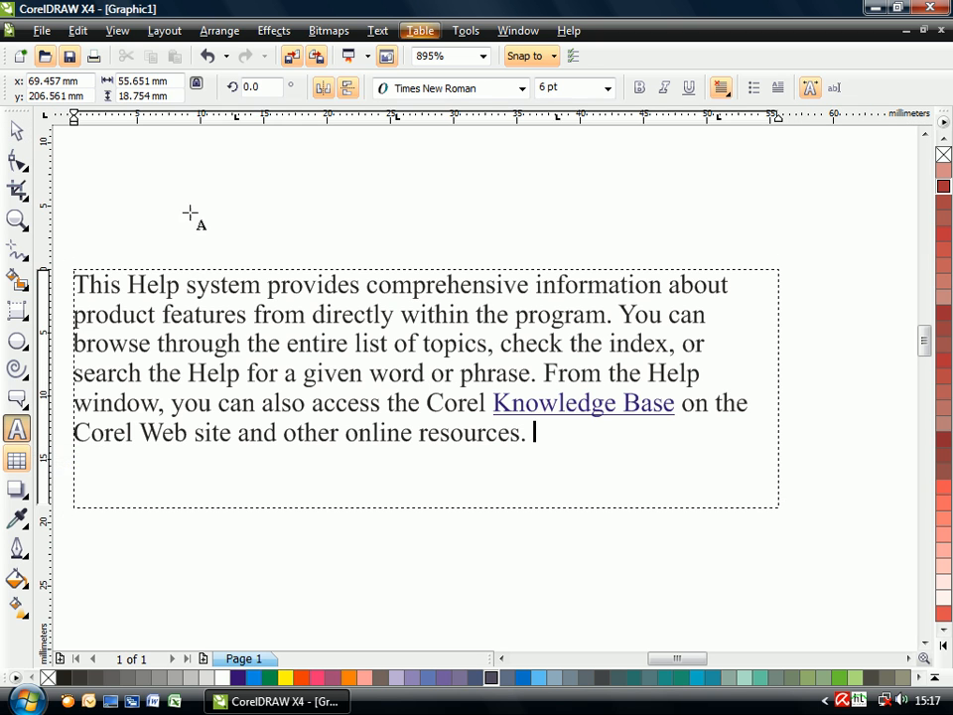
{"action": "left_click_drag", "start_coordinate": [187, 148], "coordinate": [495, 204]}
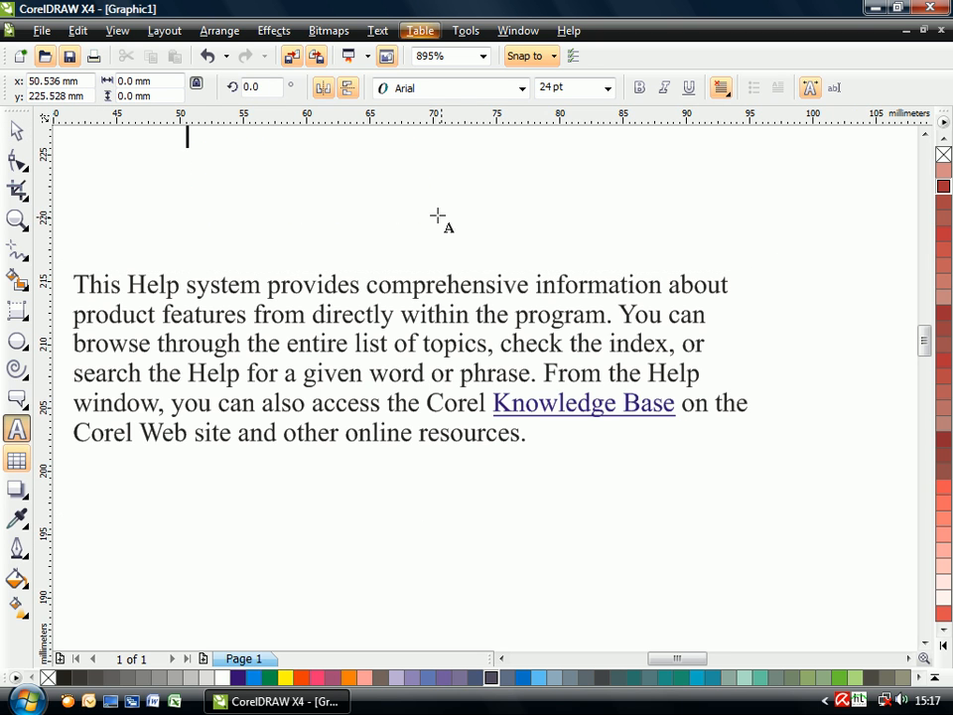
{"action": "left_click", "coordinate": [18, 134]}
- Move the Help system paragraph about 2.6 mm right and 0.4 mm up, and align its text left
{"action": "left_click_drag", "start_coordinate": [255, 344], "coordinate": [286, 338]}
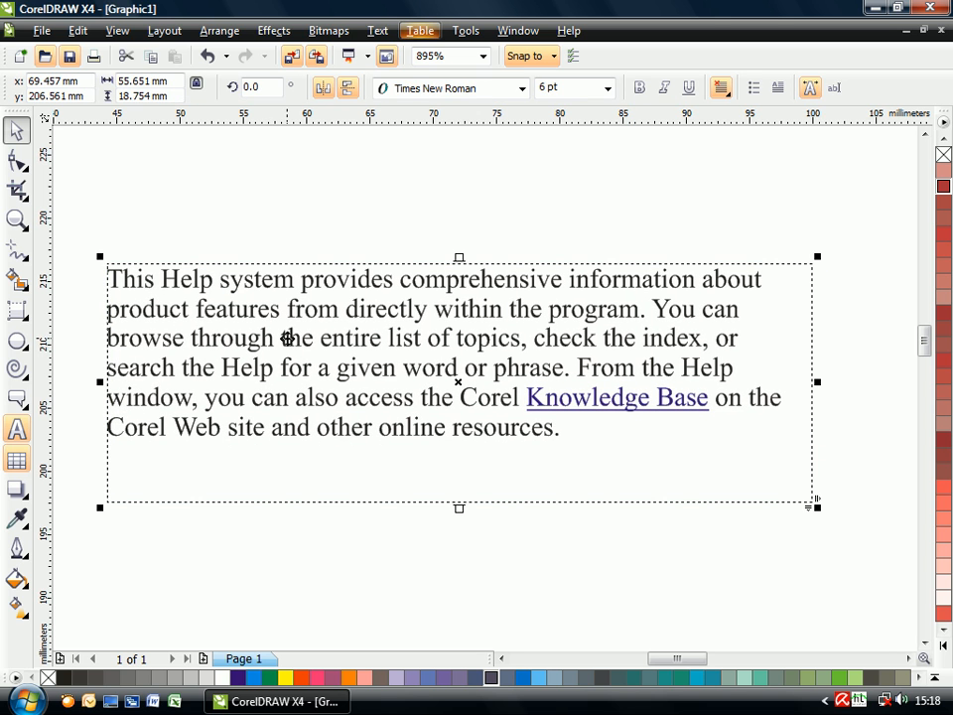
{"action": "left_click", "coordinate": [731, 95]}
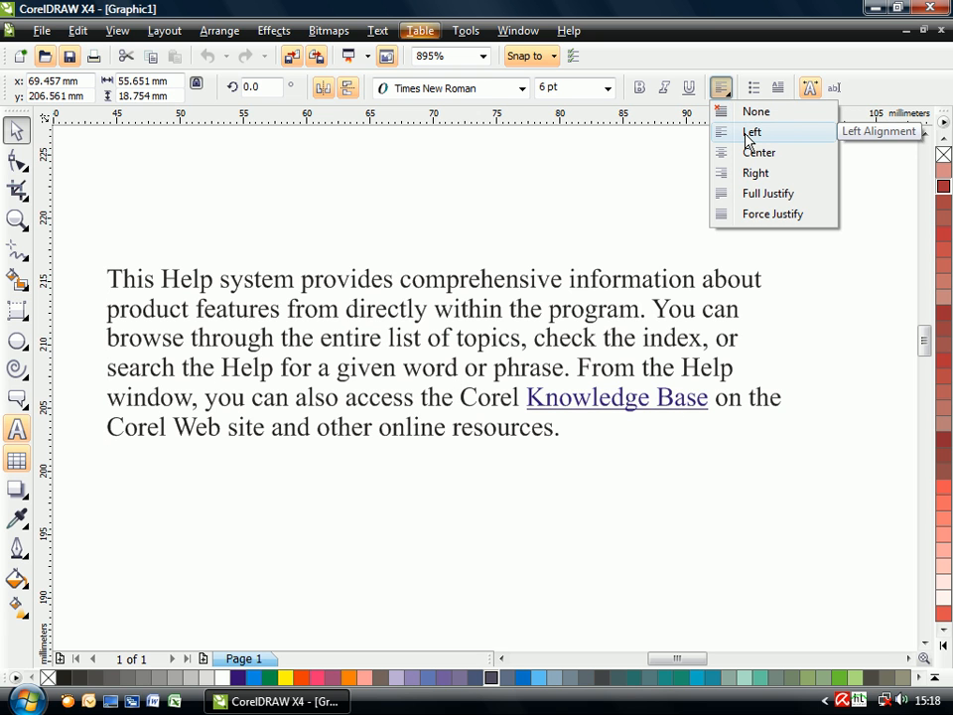
{"action": "left_click", "coordinate": [749, 140]}
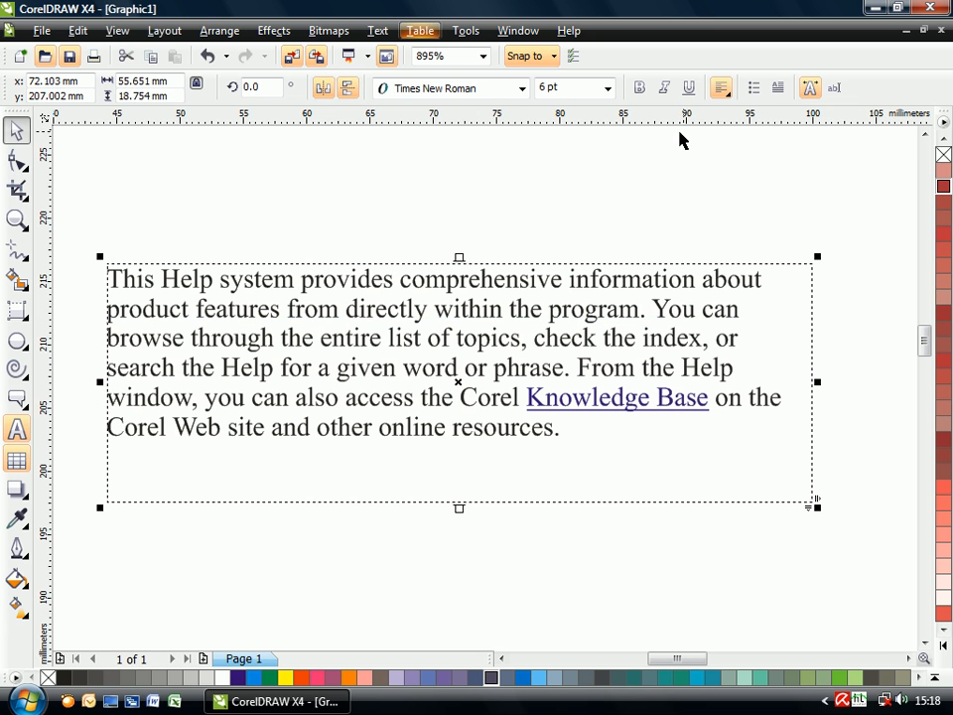
- Align the paragraph text to the center, then to the right, and back to the center
{"action": "left_click", "coordinate": [723, 89]}
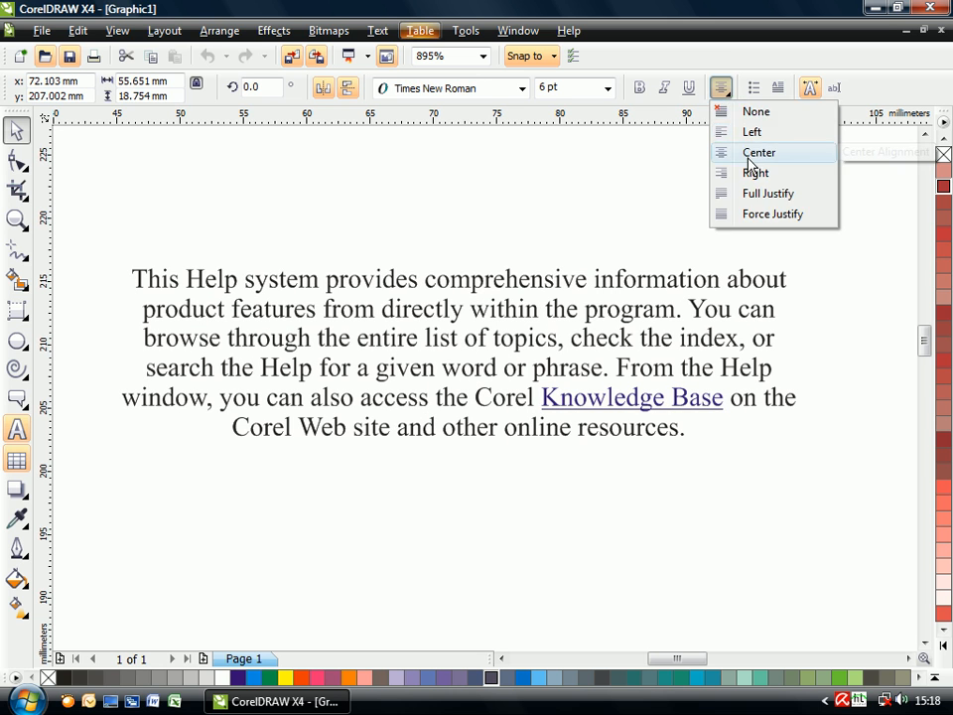
{"action": "left_click", "coordinate": [751, 154]}
{"action": "left_click", "coordinate": [726, 92]}
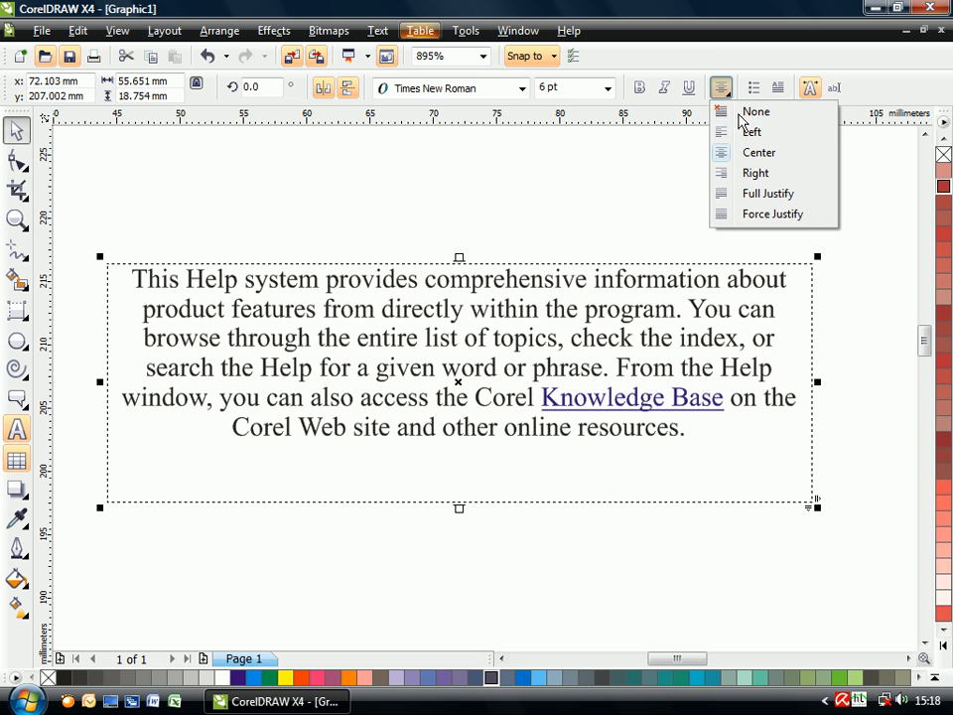
{"action": "left_click", "coordinate": [752, 174]}
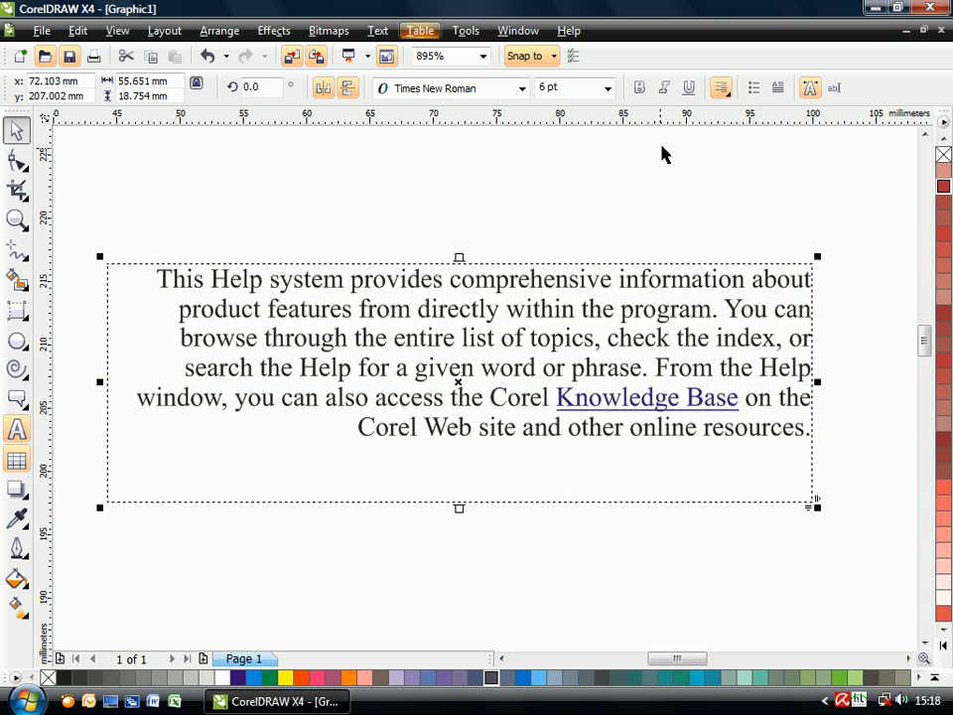
{"action": "left_click", "coordinate": [725, 91]}
{"action": "left_click", "coordinate": [755, 154]}
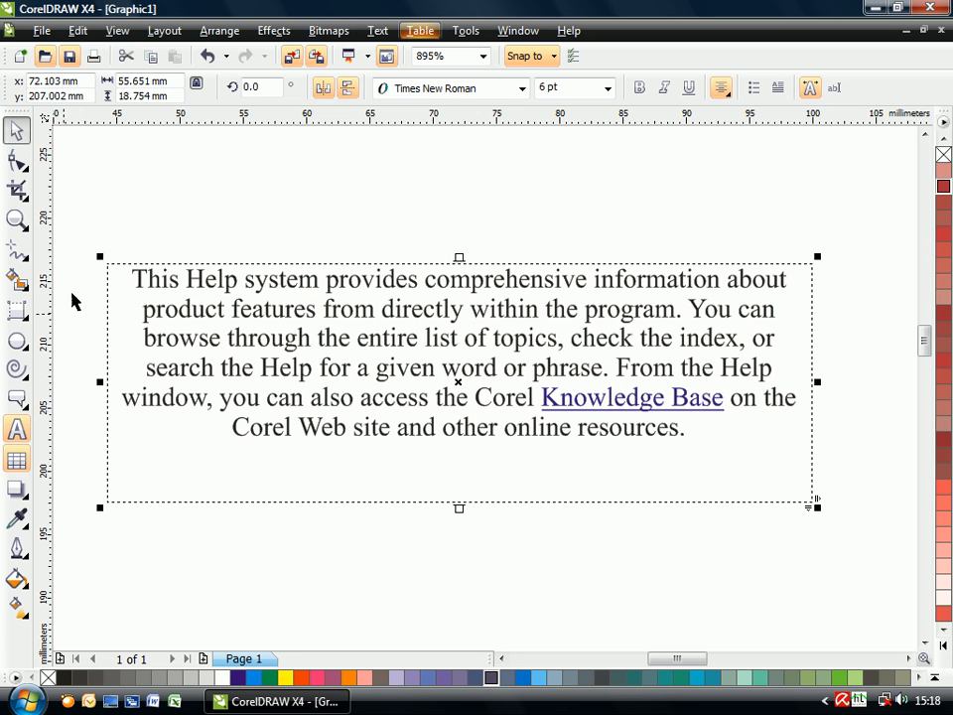
- Apply Full Justify to the paragraph text, followed by Force Justify
{"action": "left_click", "coordinate": [722, 89]}
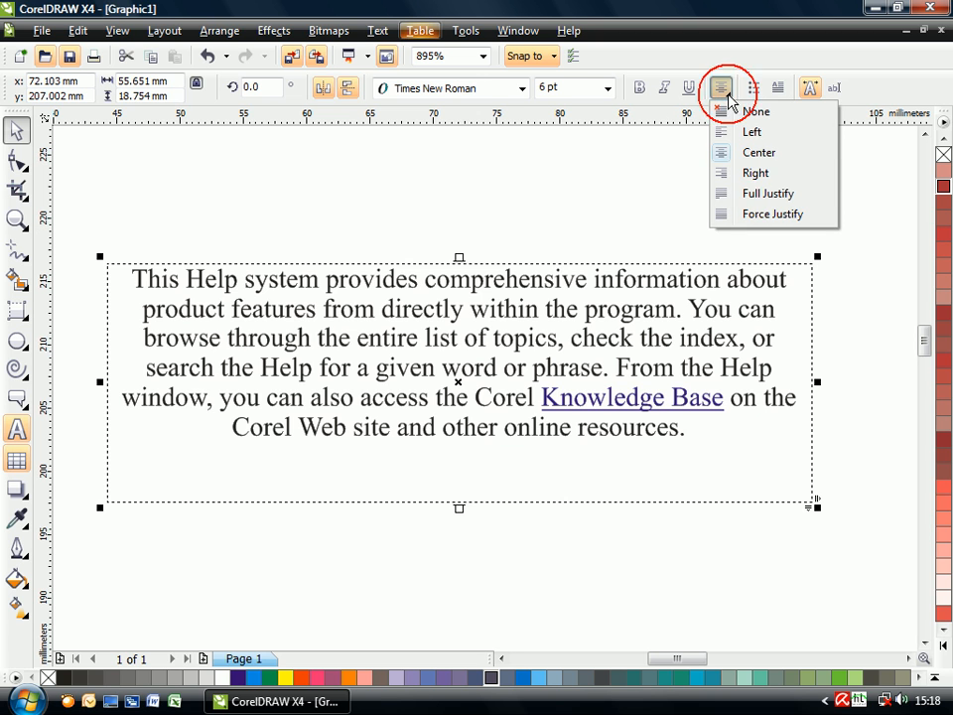
{"action": "left_click", "coordinate": [755, 196]}
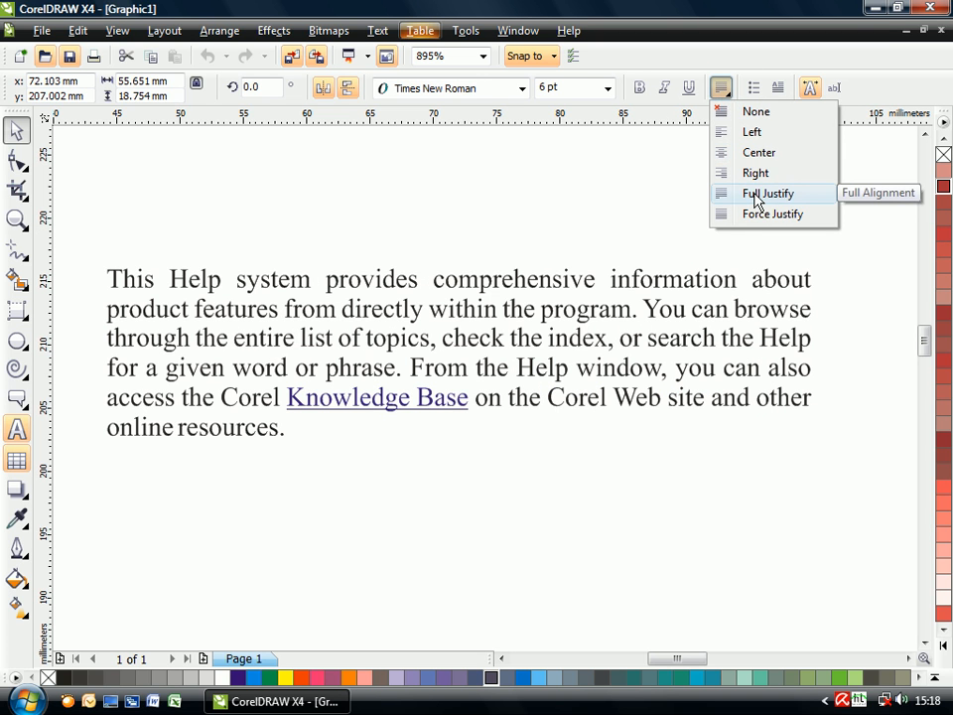
{"action": "left_click", "coordinate": [755, 196]}
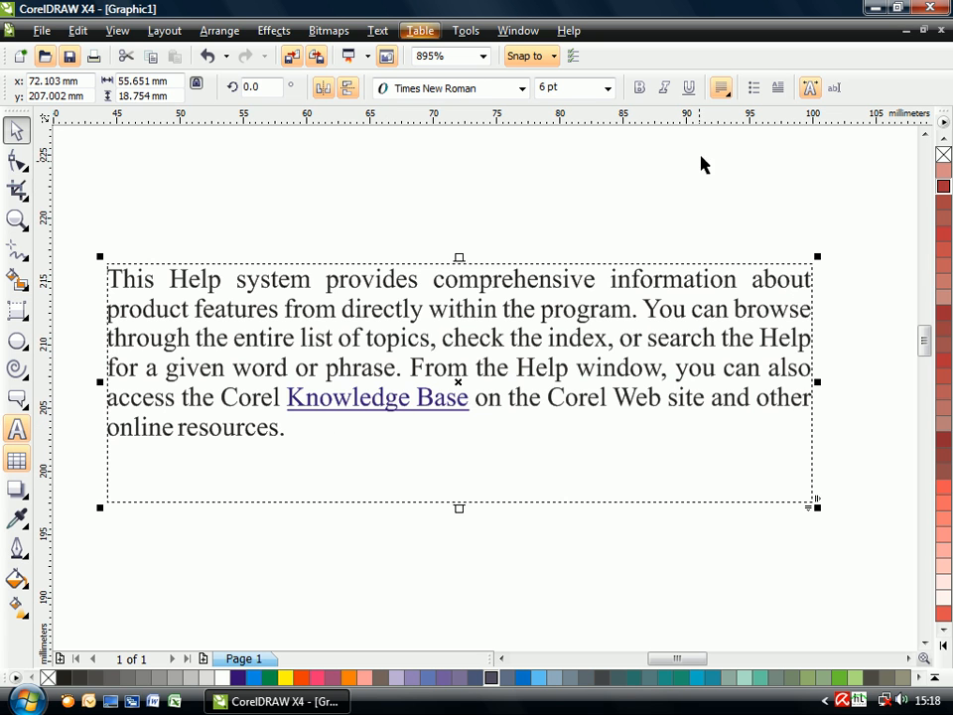
{"action": "left_click", "coordinate": [723, 89]}
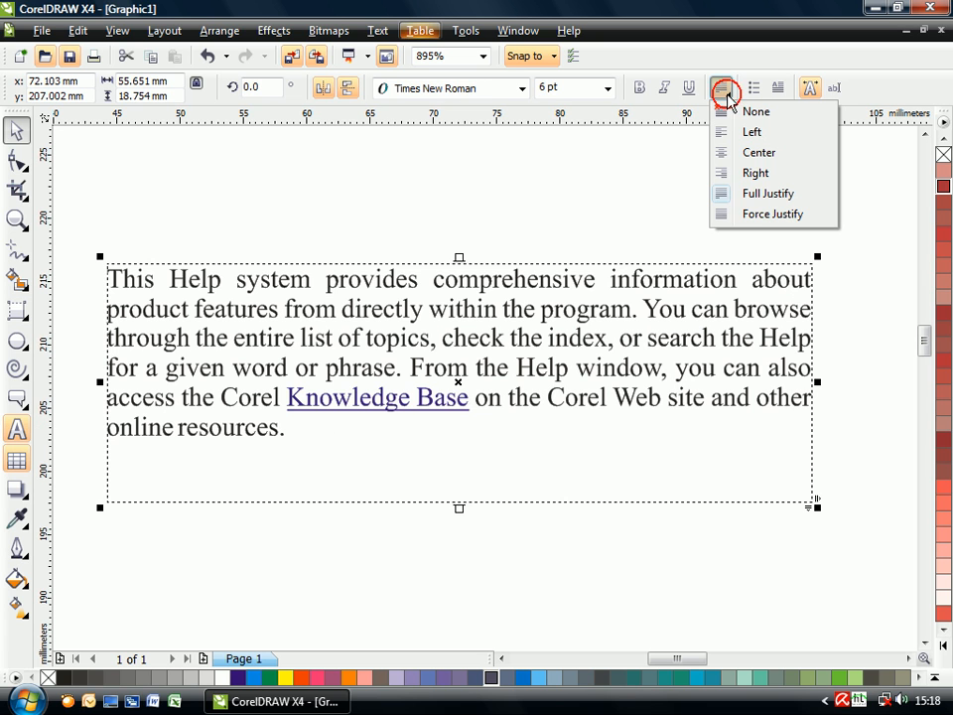
{"action": "left_click", "coordinate": [746, 216]}
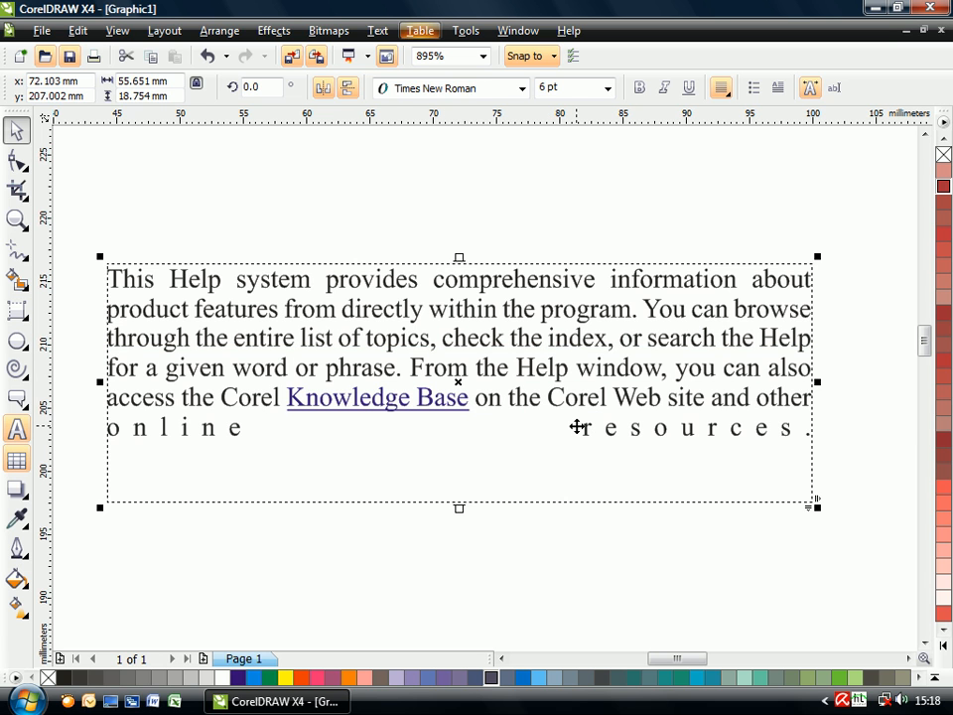
- Insert a paragraph break before "provides" so that "This Help system" stands on its own line
{"action": "left_click", "coordinate": [248, 285]}
{"action": "left_click", "coordinate": [247, 285]}
{"action": "left_click", "coordinate": [16, 429]}
{"action": "left_click", "coordinate": [328, 285]}
{"action": "key", "text": "Return"}
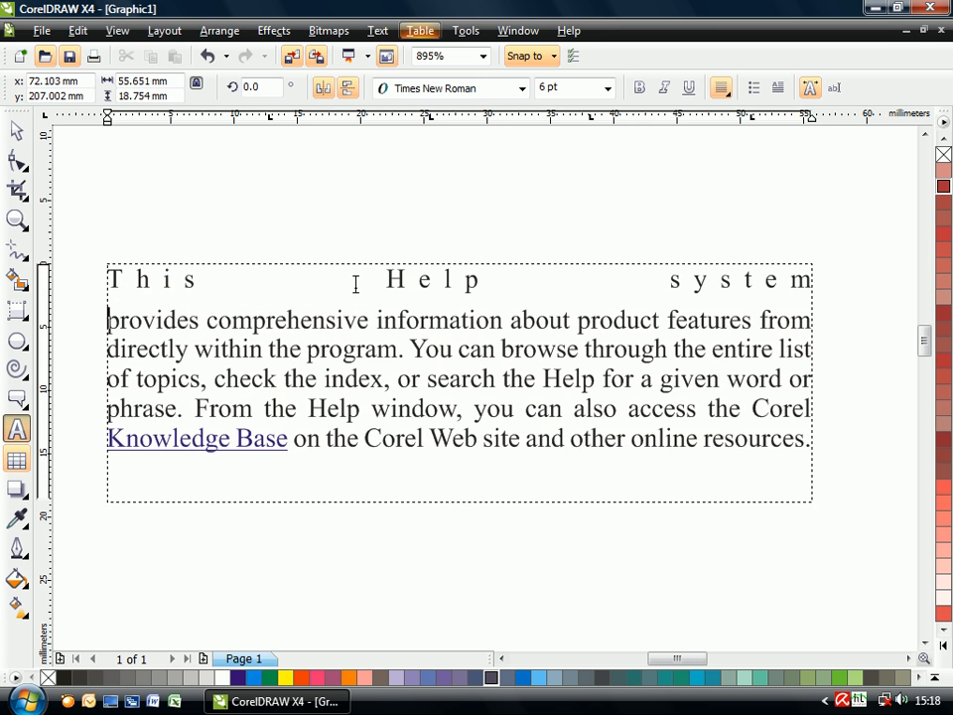
- Left-align all the text in the frame and insert a paragraph break before "information"
{"action": "key", "text": "Escape"}
{"action": "key", "text": "ctrl+a"}
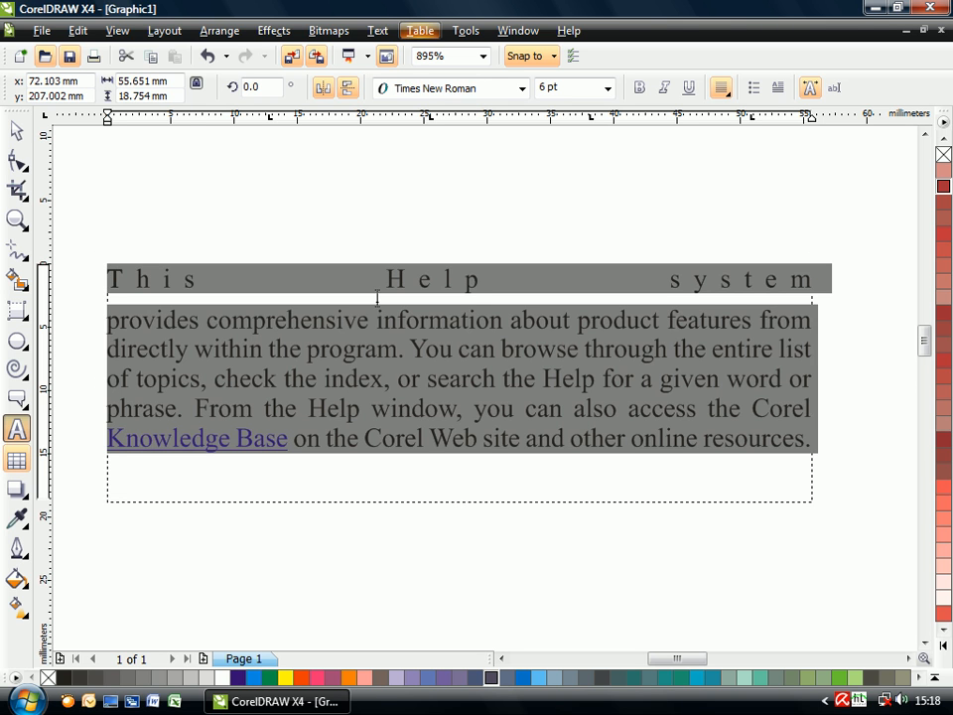
{"action": "left_click", "coordinate": [722, 90]}
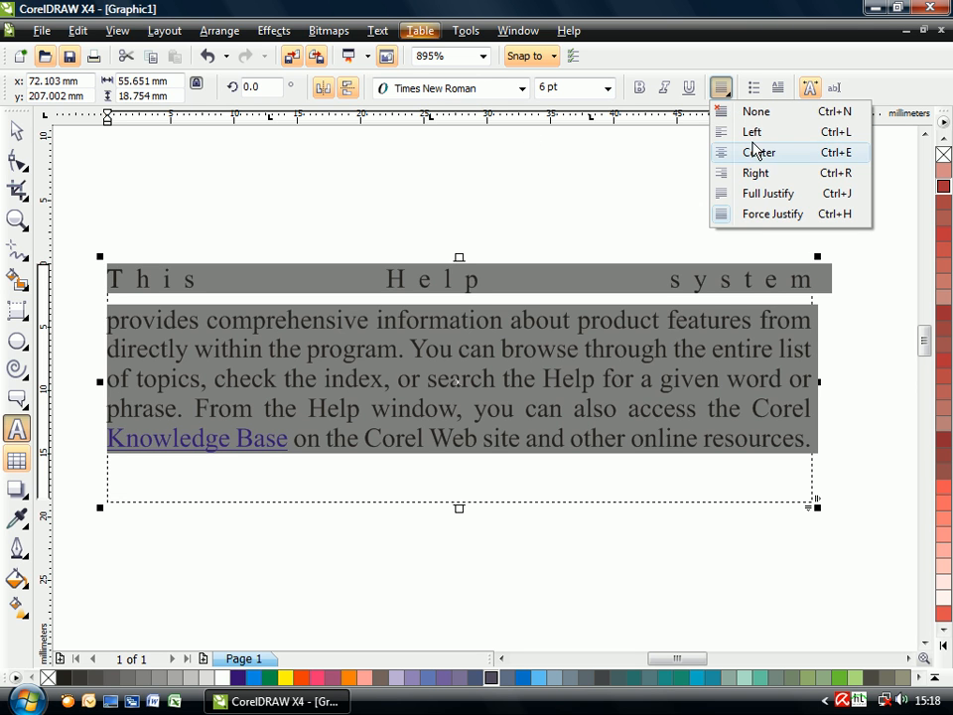
{"action": "left_click", "coordinate": [753, 132]}
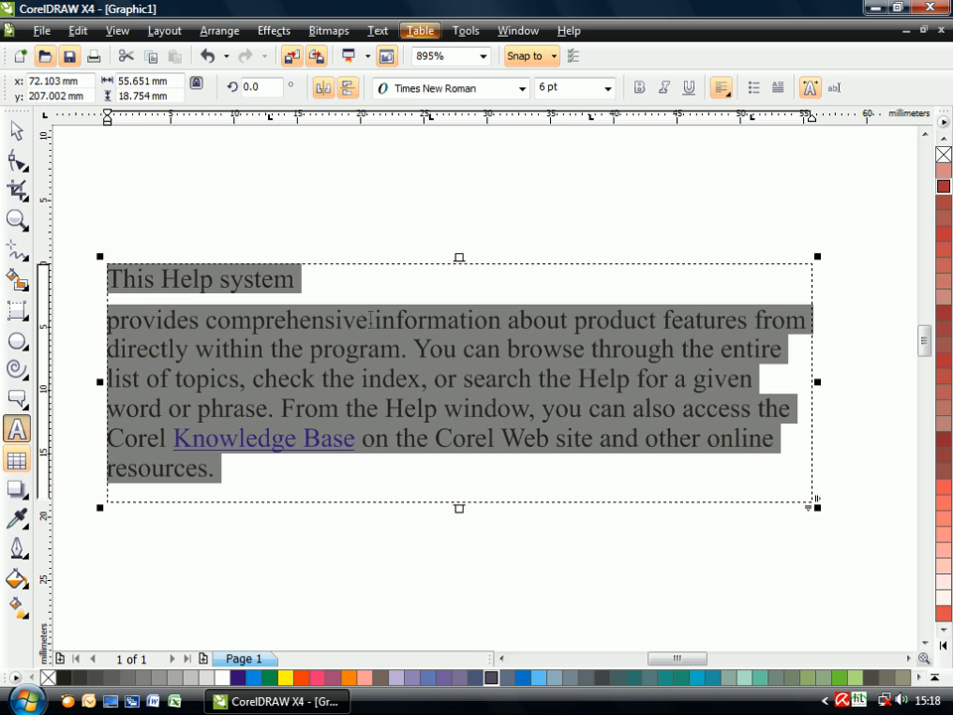
{"action": "left_click", "coordinate": [371, 319]}
{"action": "key", "text": "Return"}
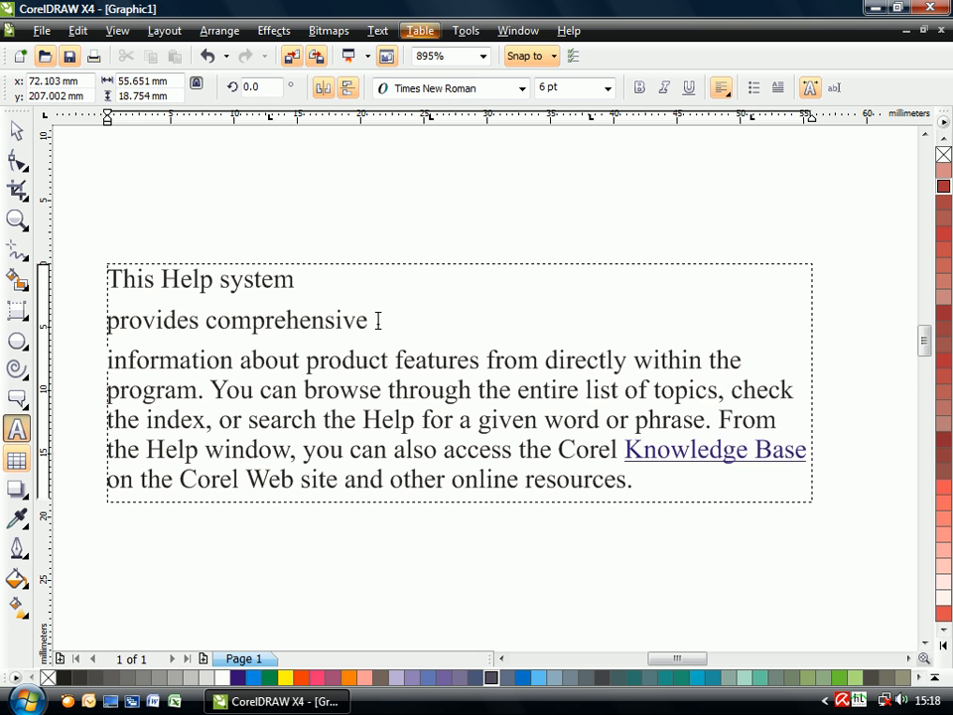
- Insert paragraph breaks before "features" and before "the program", and extend the text frame downward to fit all the text
{"action": "left_click", "coordinate": [397, 355]}
{"action": "key", "text": "Return"}
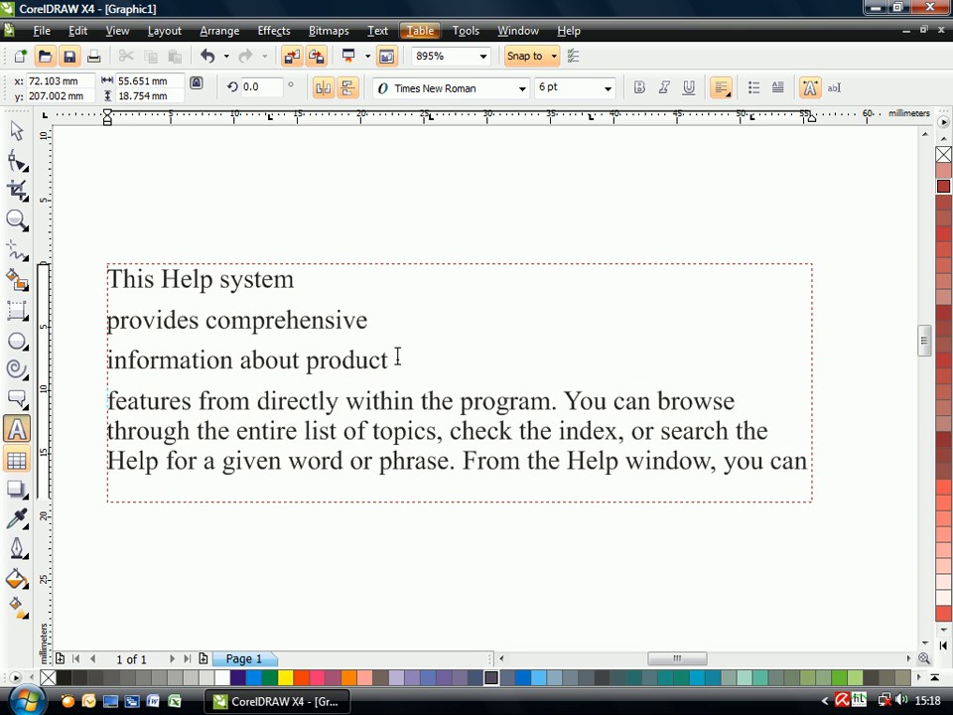
{"action": "left_click", "coordinate": [421, 397]}
{"action": "key", "text": "Return"}
{"action": "left_click_drag", "start_coordinate": [459, 508], "coordinate": [459, 624]}
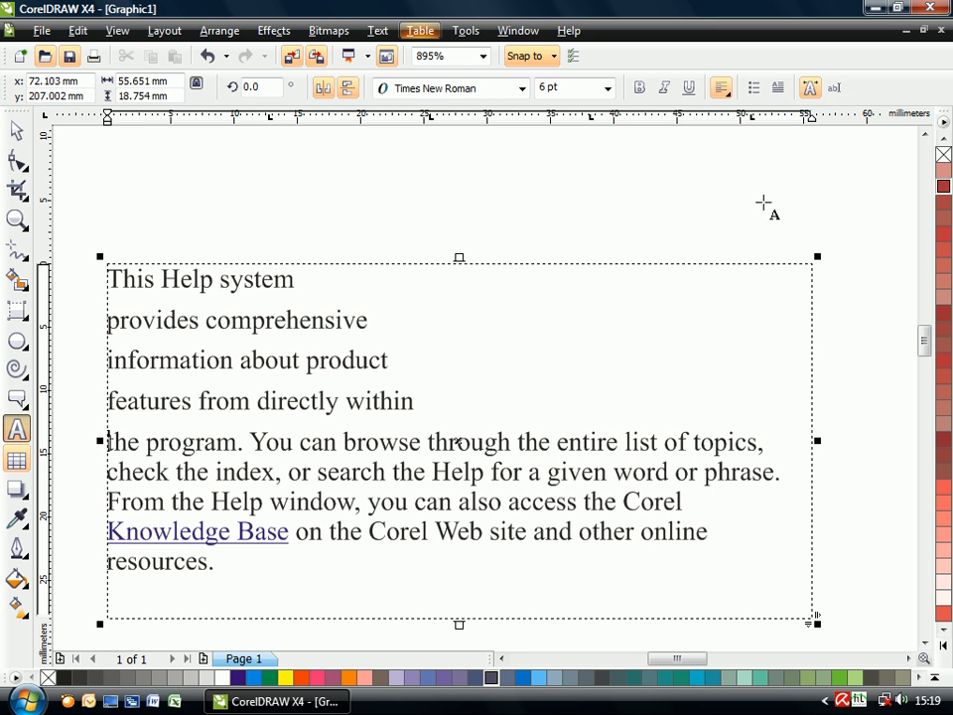
- Apply a bulleted list to all the text in the frame
{"action": "key", "text": "ctrl+a"}
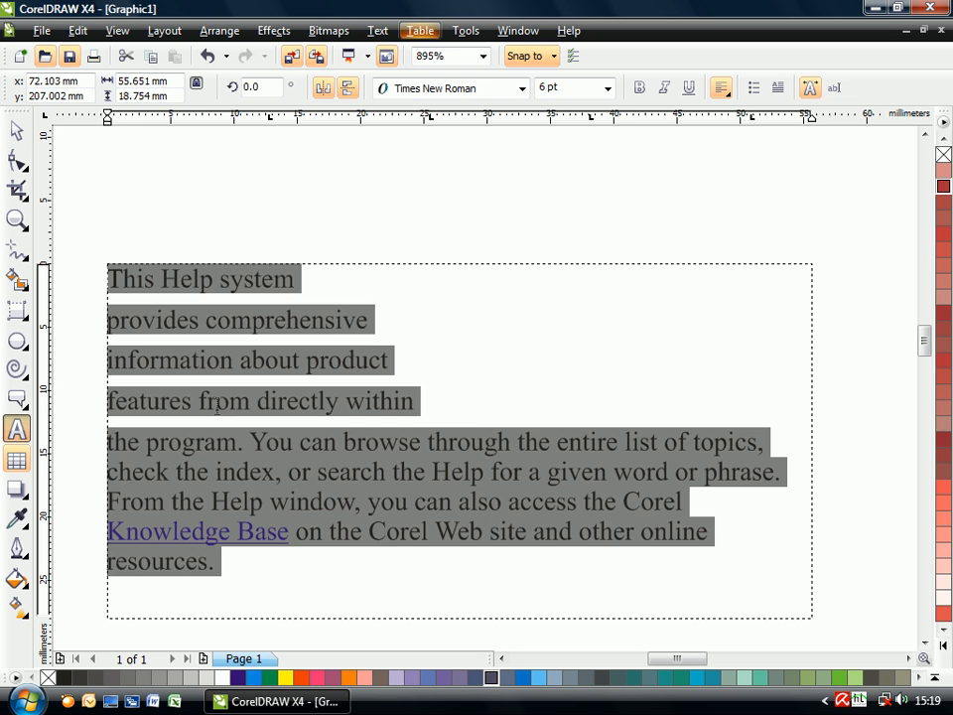
{"action": "left_click", "coordinate": [754, 89]}
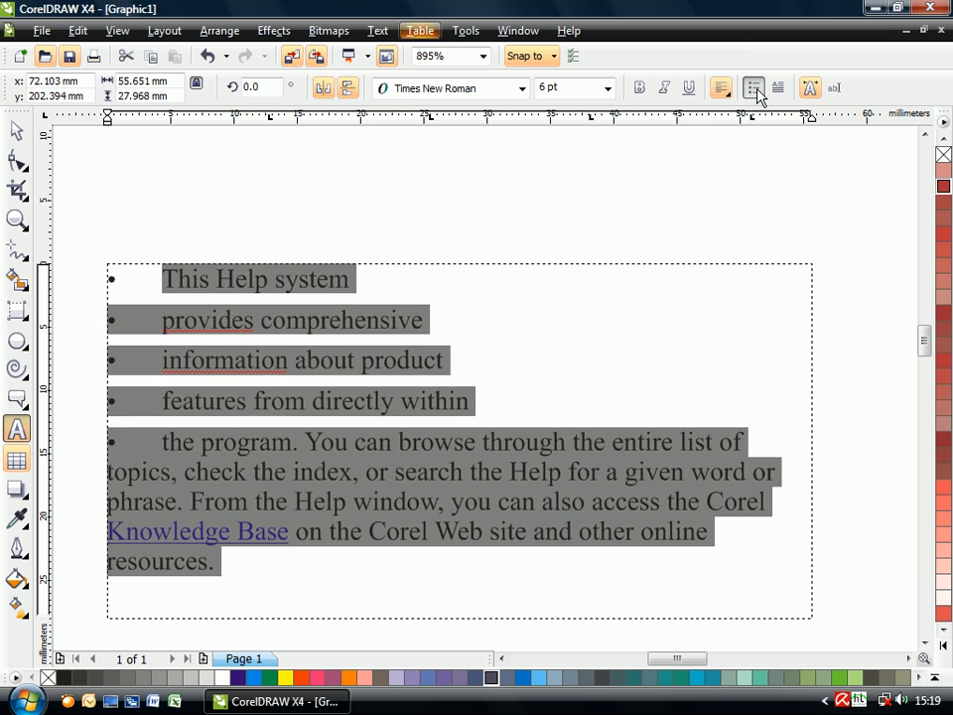
{"action": "left_click", "coordinate": [12, 132]}
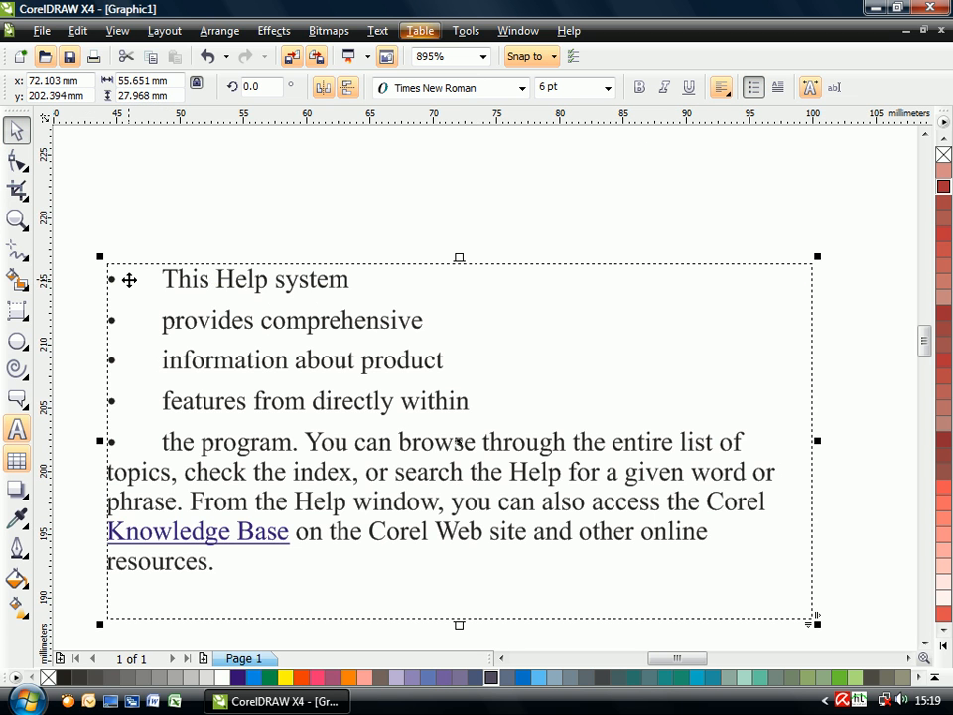
- Toggle the bullets of the text frame off and on again twice
{"action": "left_click_drag", "start_coordinate": [129, 280], "coordinate": [178, 333]}
{"action": "left_click", "coordinate": [755, 89]}
{"action": "left_click", "coordinate": [755, 88]}
{"action": "left_click", "coordinate": [755, 89]}
{"action": "left_click", "coordinate": [754, 88]}
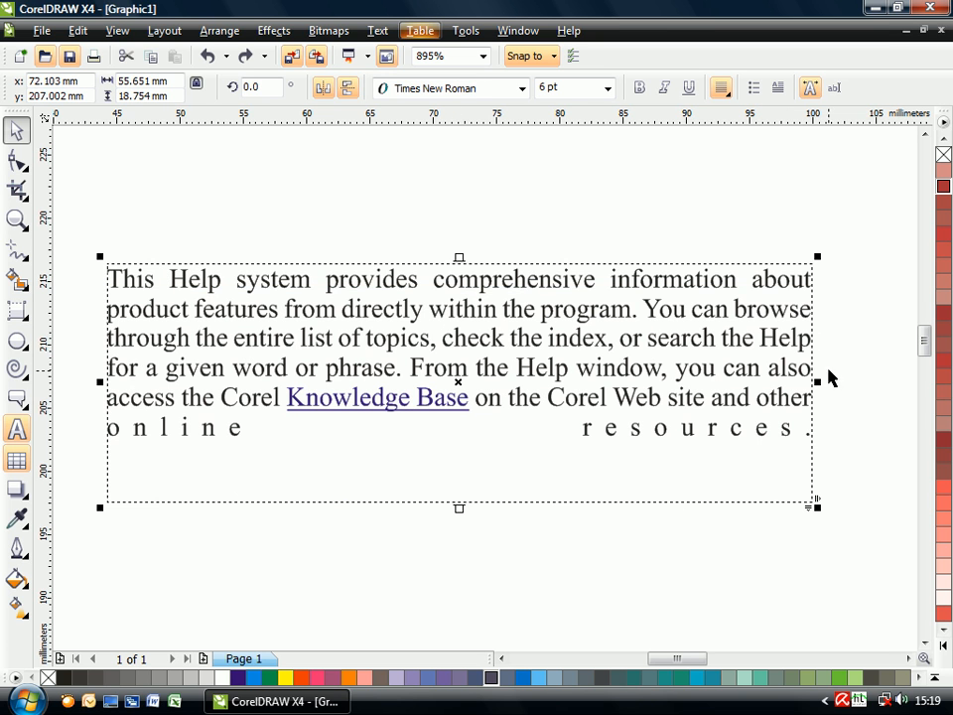
- Apply a drop cap to the force-justified paragraph and try selecting the enlarged "T" with the Text tool
{"action": "left_click", "coordinate": [780, 89]}
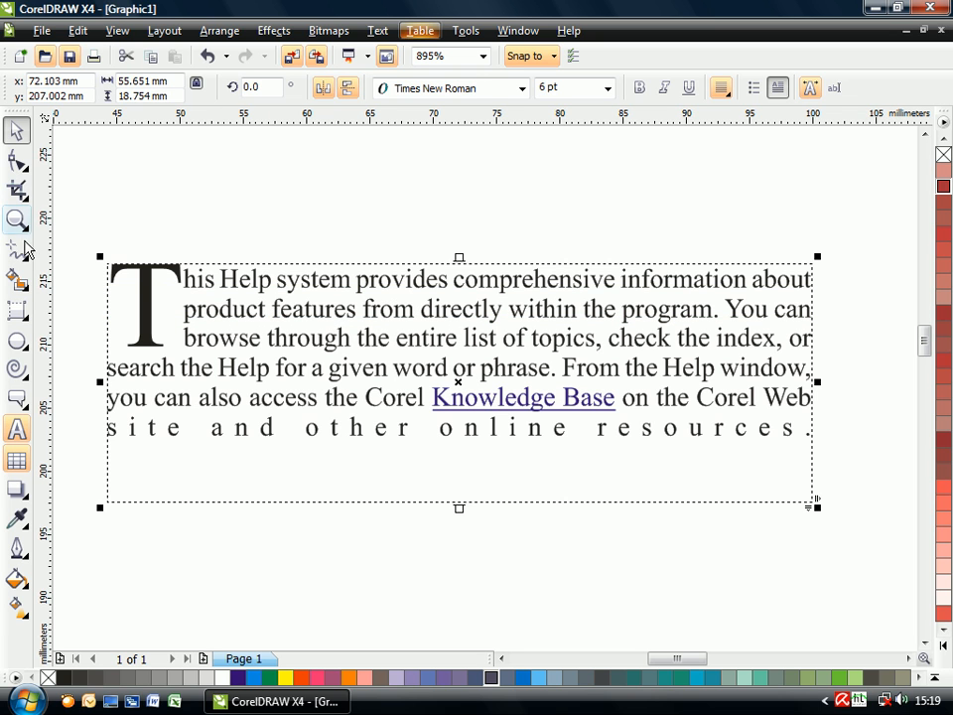
{"action": "left_click", "coordinate": [19, 431]}
{"action": "left_click_drag", "start_coordinate": [142, 316], "coordinate": [138, 311]}
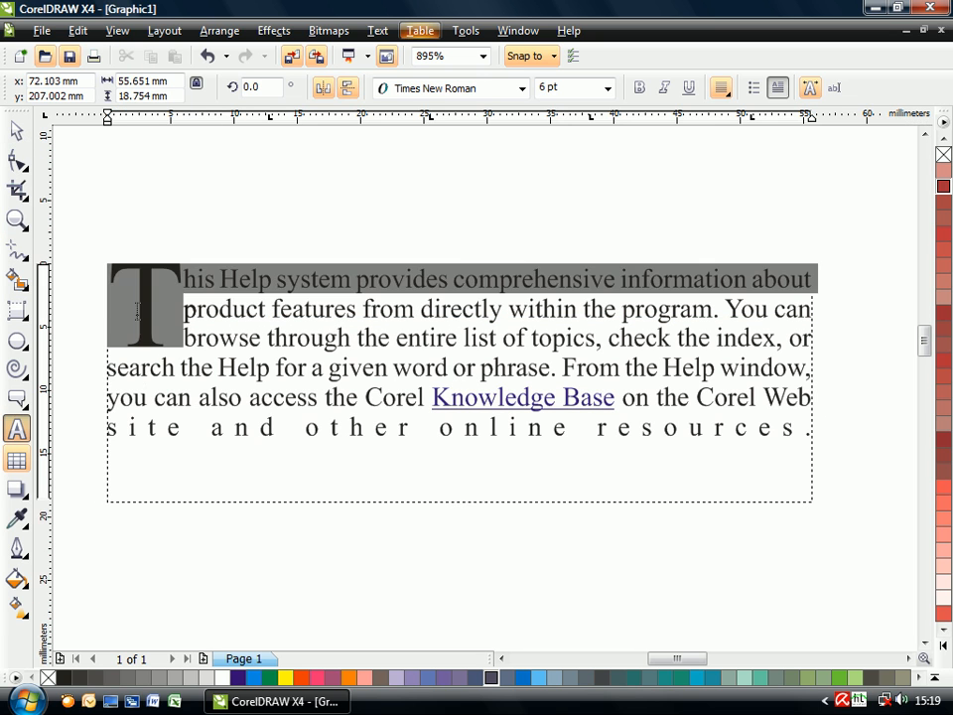
{"action": "left_click", "coordinate": [136, 309]}
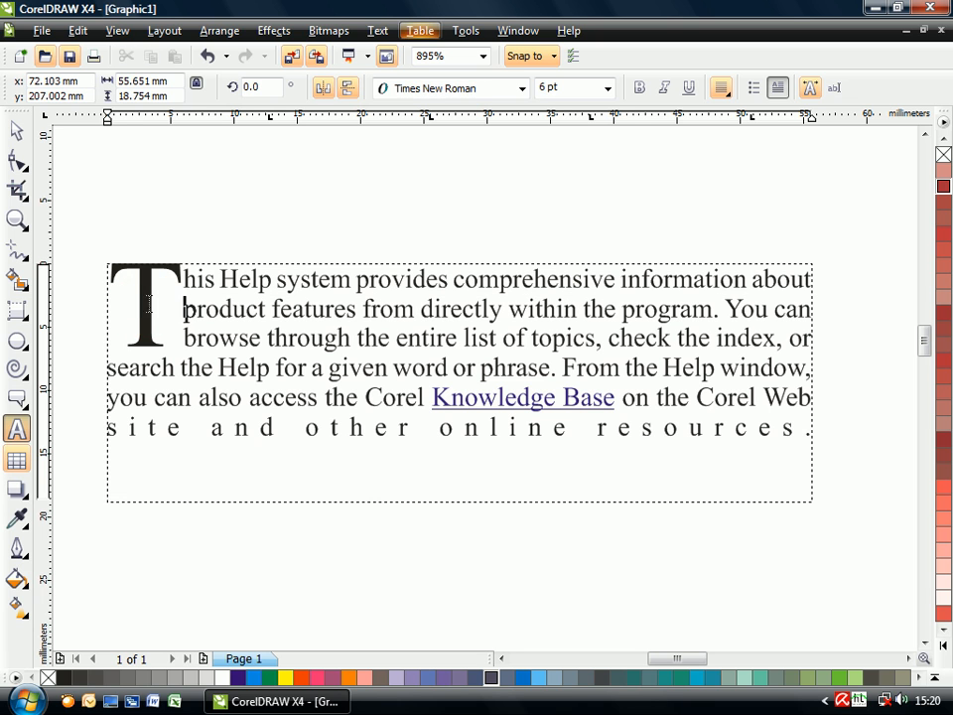
- Place the text cursor at the start of the paragraph and toggle its drop cap off and on, leaving it on
{"action": "left_click", "coordinate": [111, 269]}
{"action": "left_click", "coordinate": [779, 89]}
{"action": "left_click", "coordinate": [779, 90]}
{"action": "left_click", "coordinate": [778, 89]}
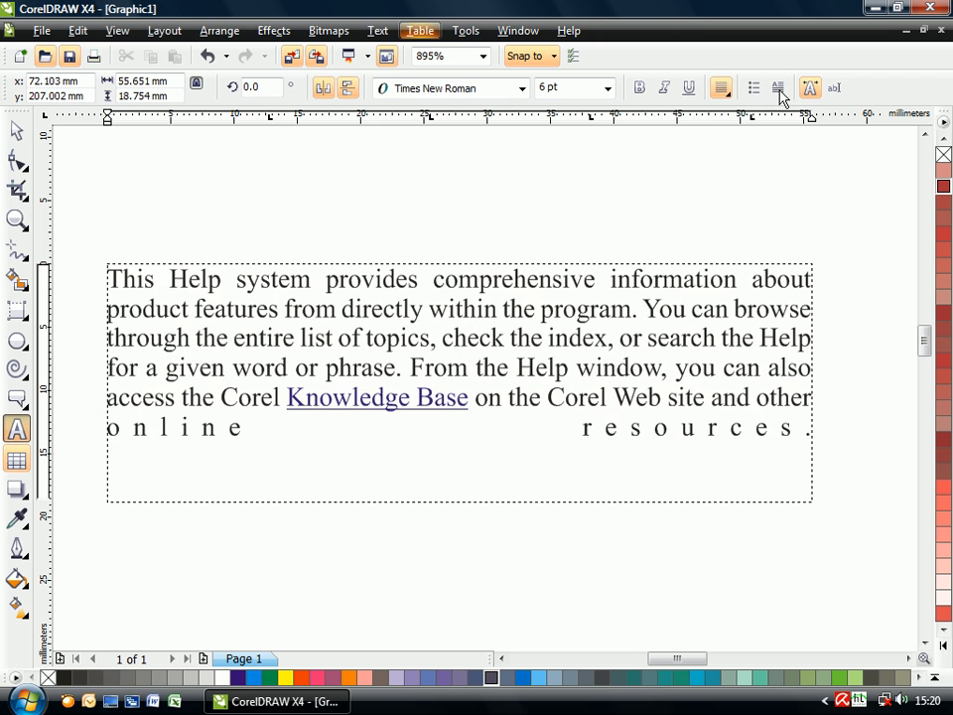
{"action": "left_click", "coordinate": [778, 89]}
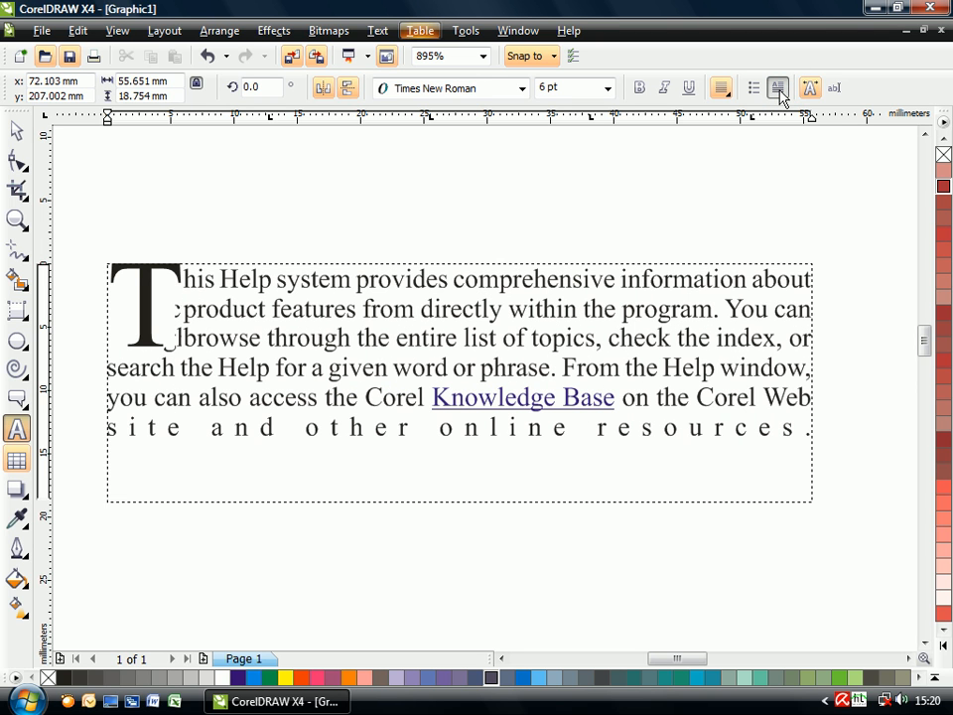